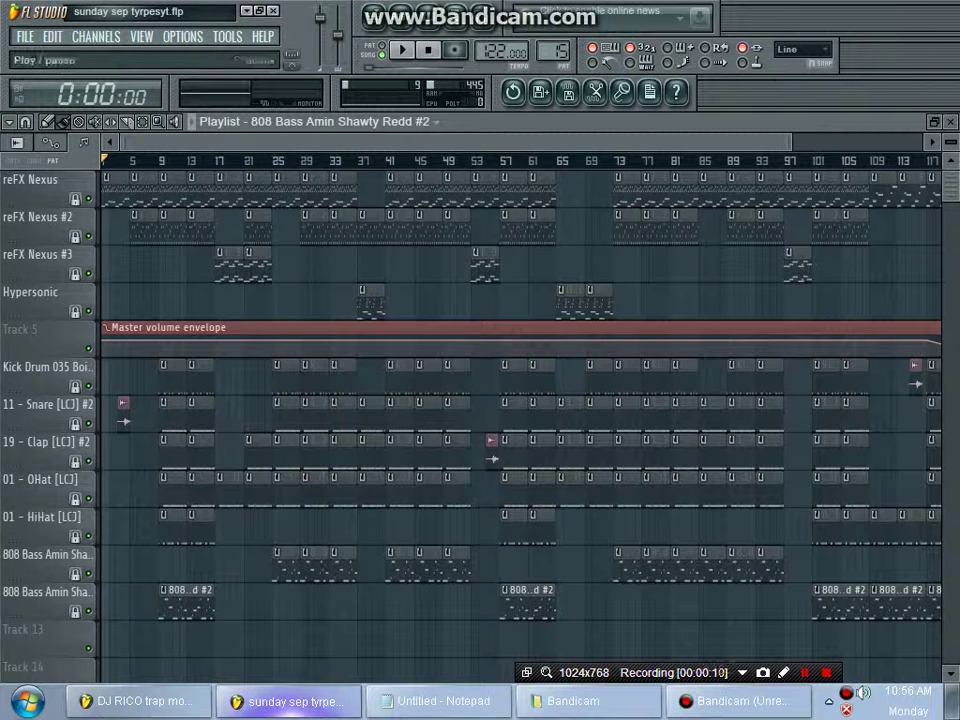
- Play the full song arrangement in the playlist, with all clips in view, and stop playback
key("space")
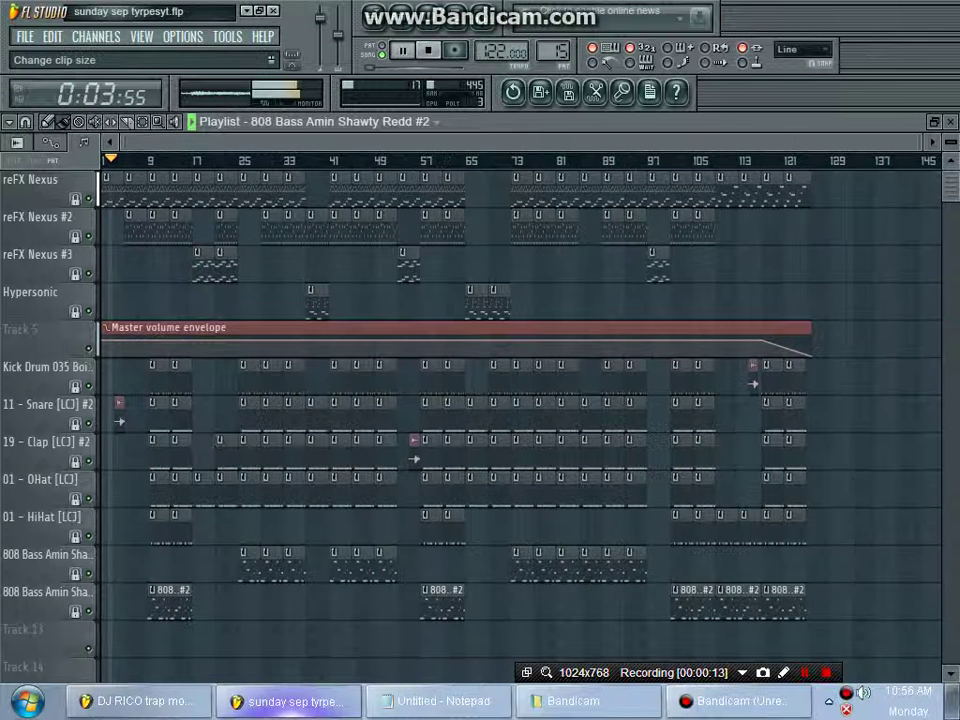
scroll(520, 400, "down", 2)
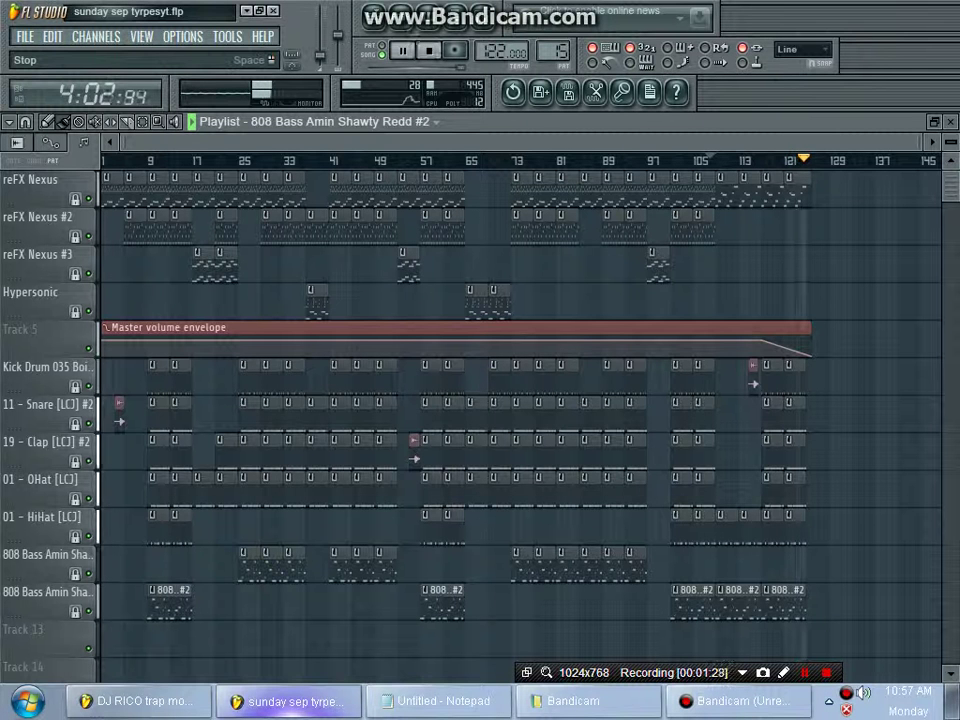
key("space")
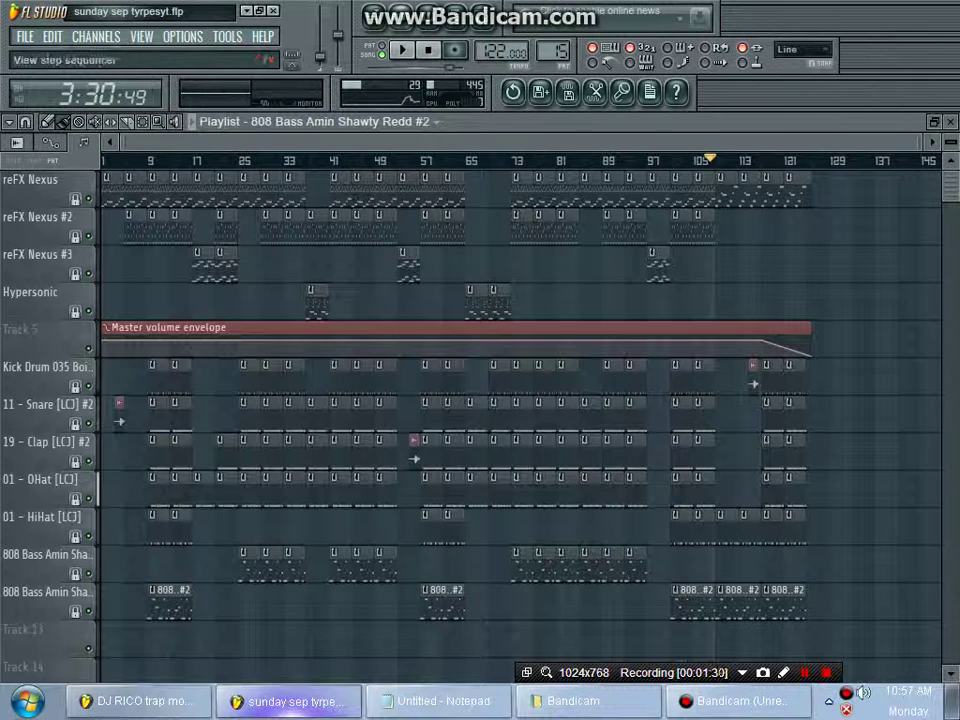
- Switch the step sequencer to the reFX Nexus pattern and show the preset library of its reFX Nexus channel
key("F6")
right_click(322, 52)
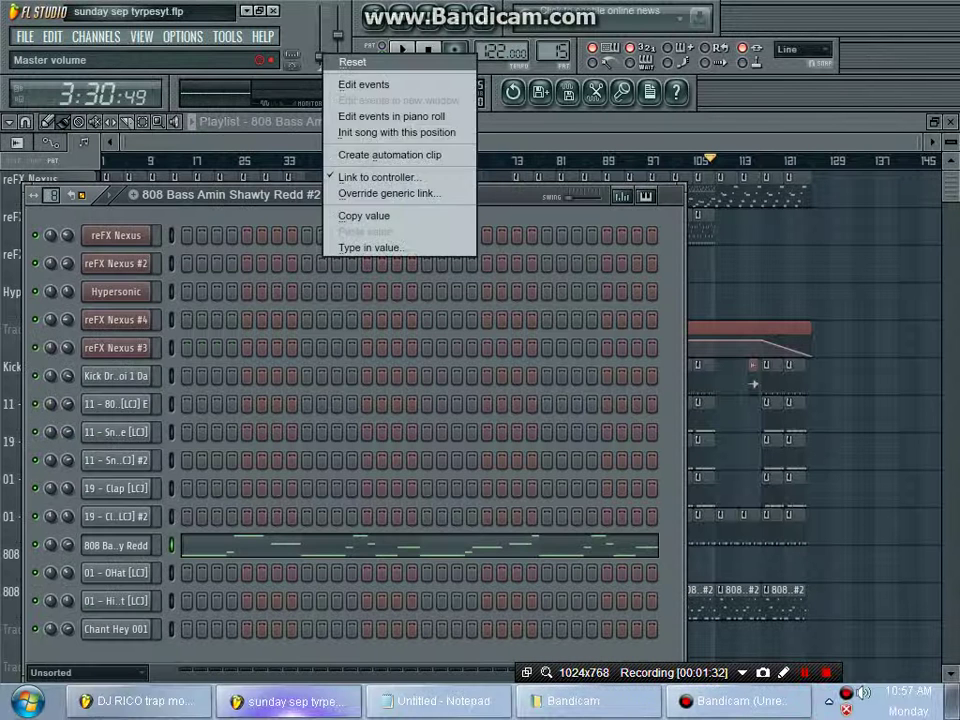
key("Escape")
left_click(327, 195)
left_click(185, 214)
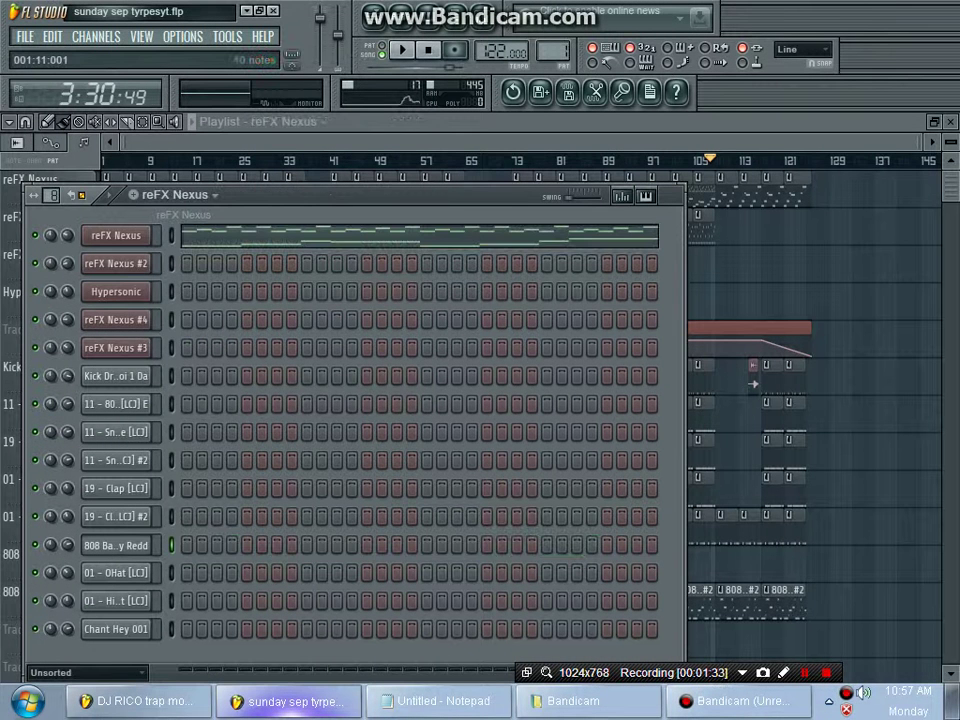
left_click(116, 235)
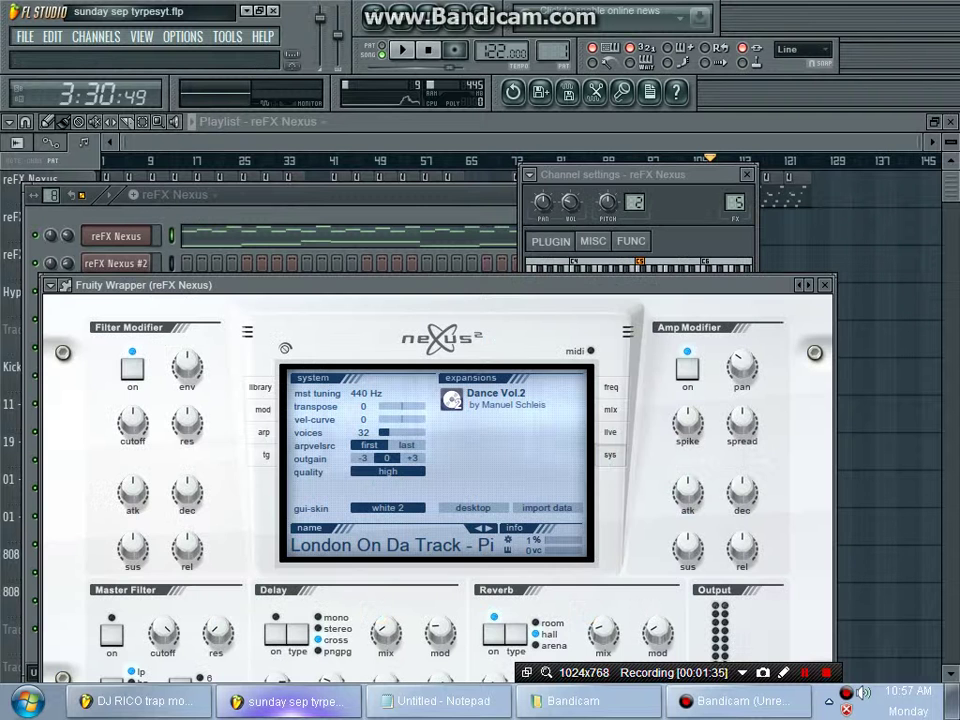
left_click(260, 386)
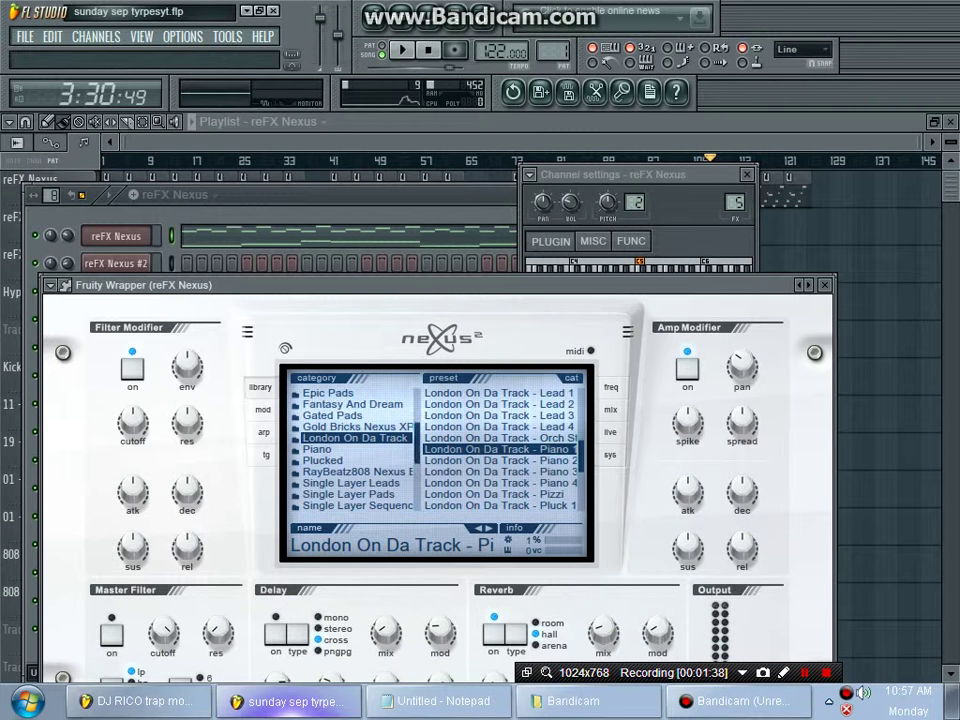
- Play the reFX Nexus melody in the piano roll with more of its bars in view
key("F7")
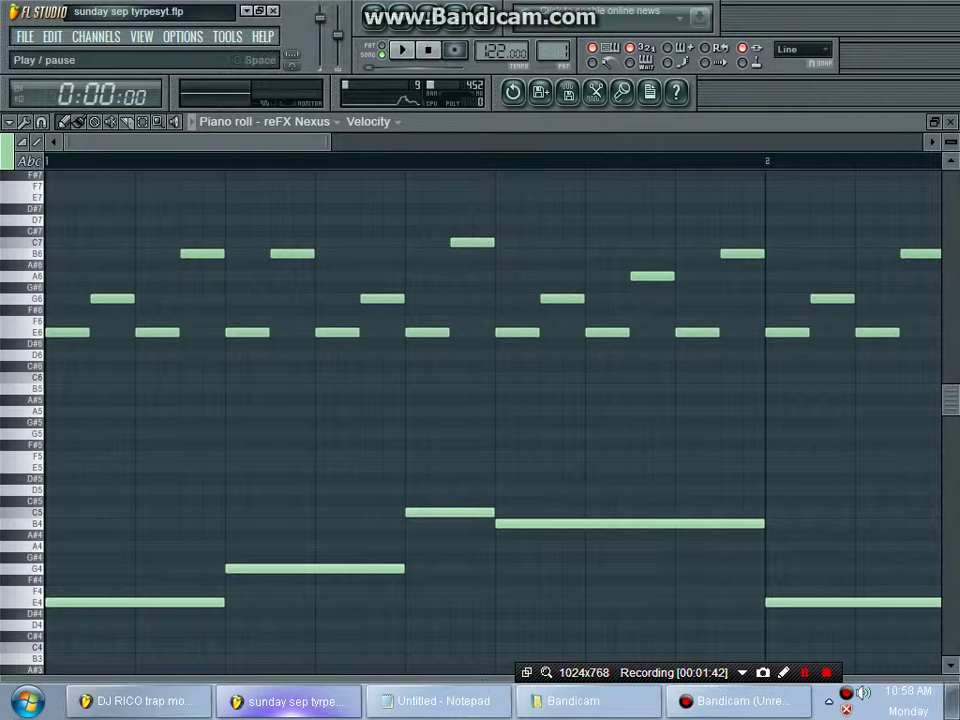
key("space")
scroll(490, 400, "down", 4)
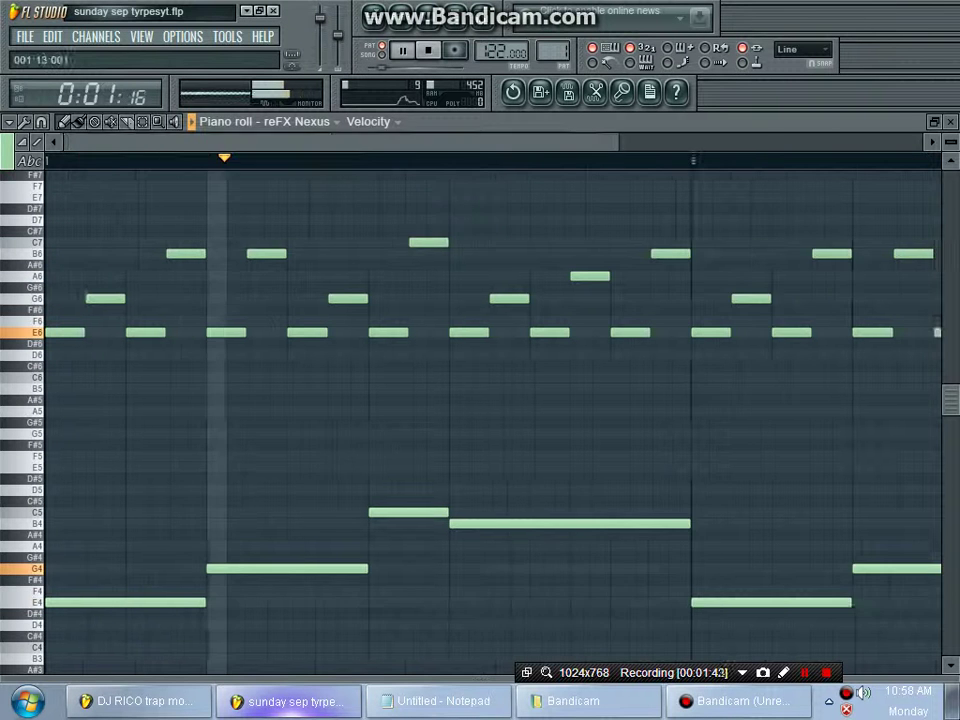
- Show the Gross Beat effect on the reFX Nexus mixer track while the pattern plays, and stop playback
key("F9")
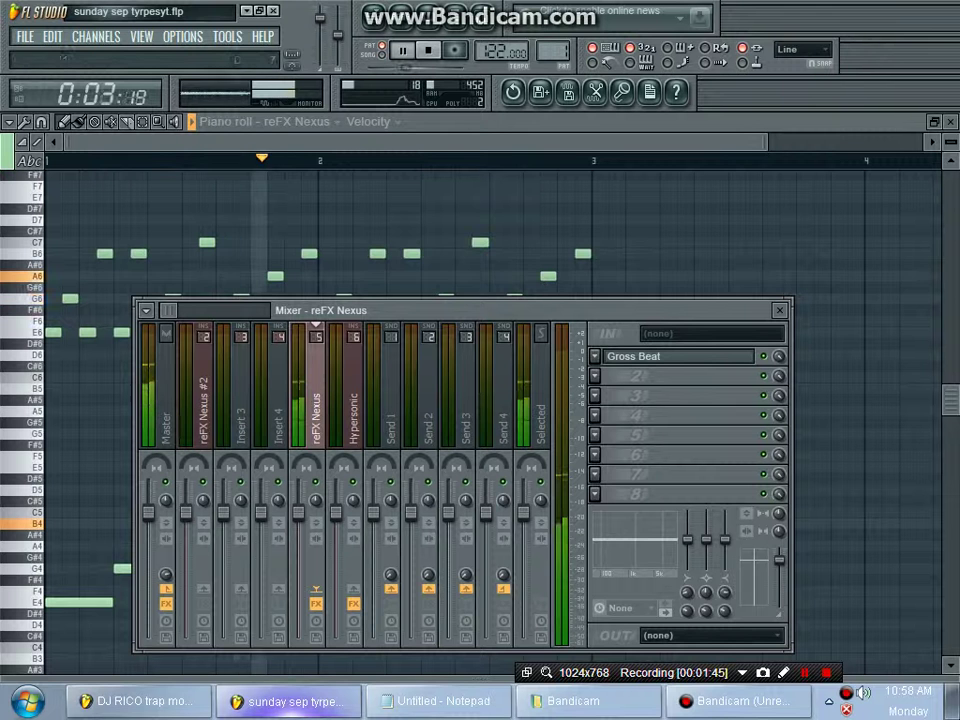
left_click(650, 356)
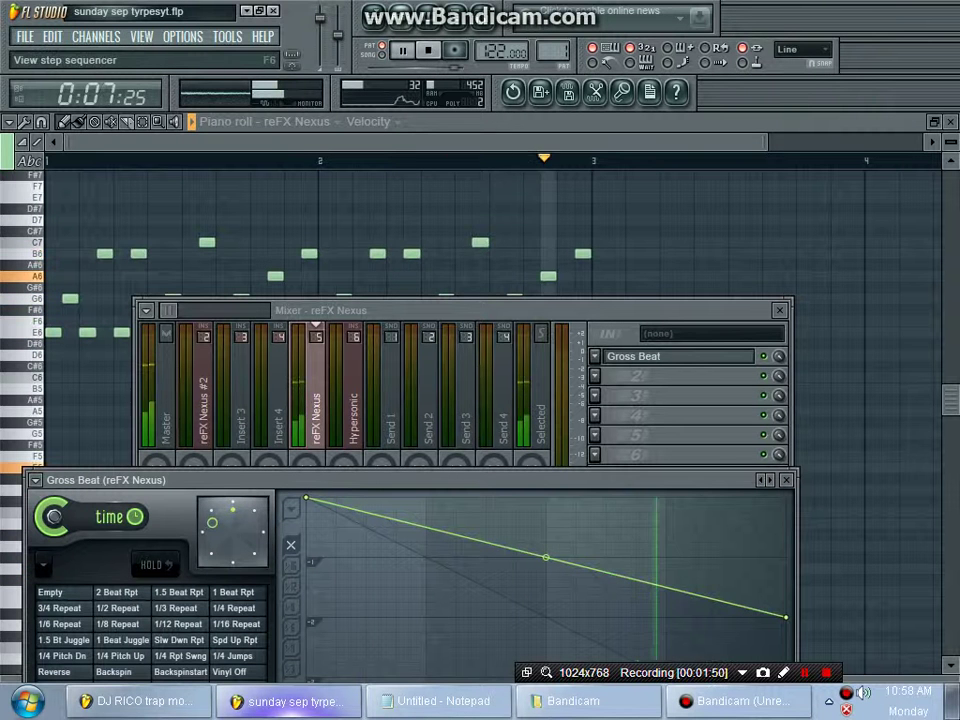
key("space")
- View the reFX Nexus #5 and reFX Nexus #4 patterns in the step sequencer
key("F6")
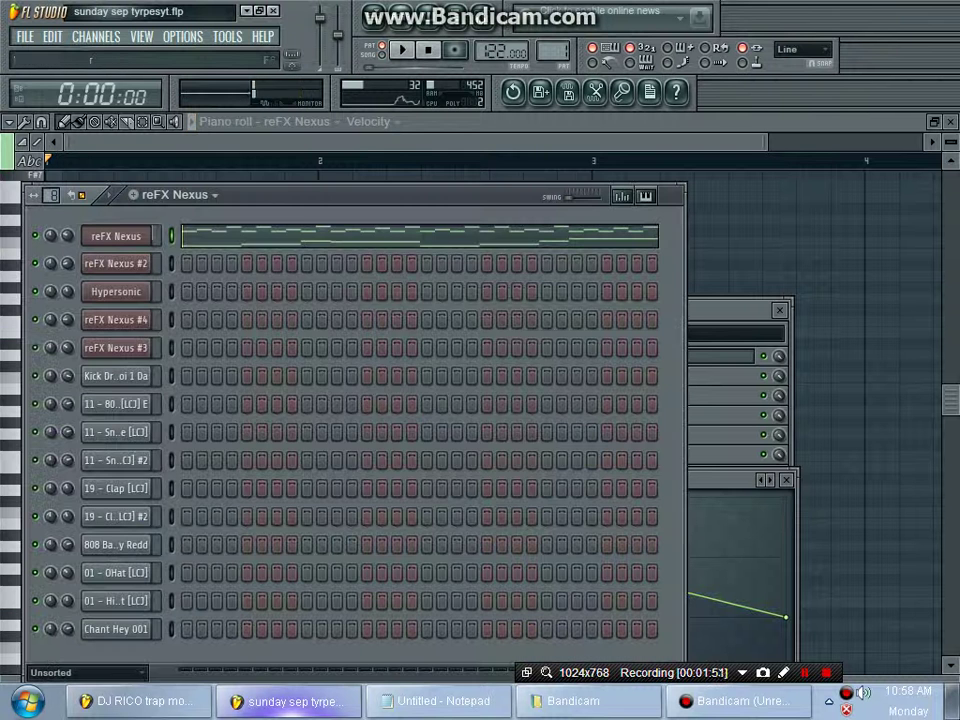
left_click(178, 194)
left_click(190, 230)
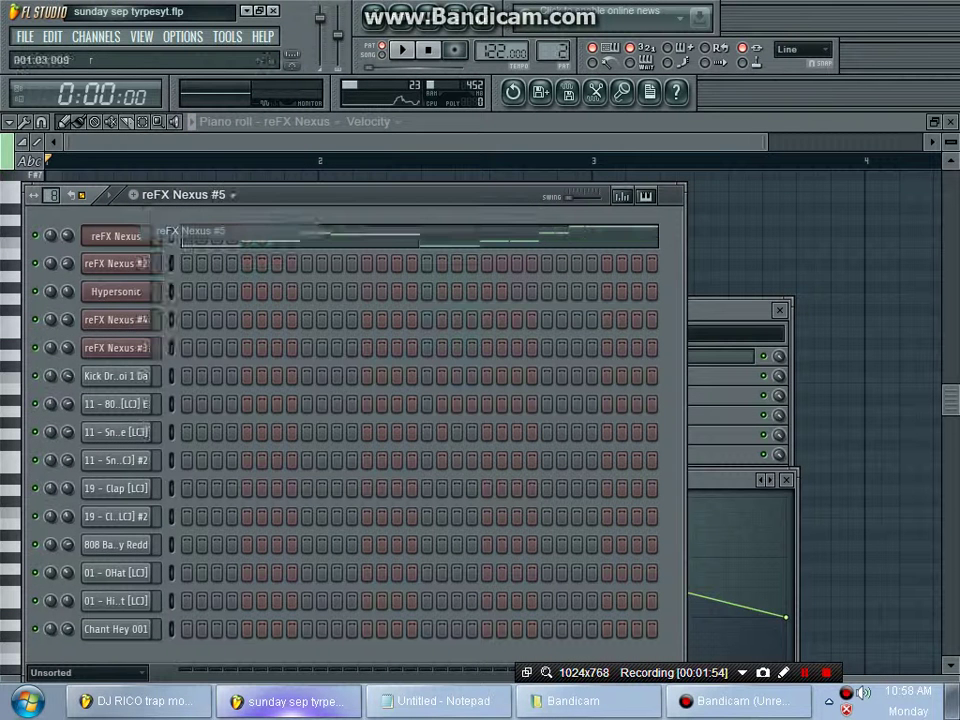
left_click(180, 194)
left_click(190, 246)
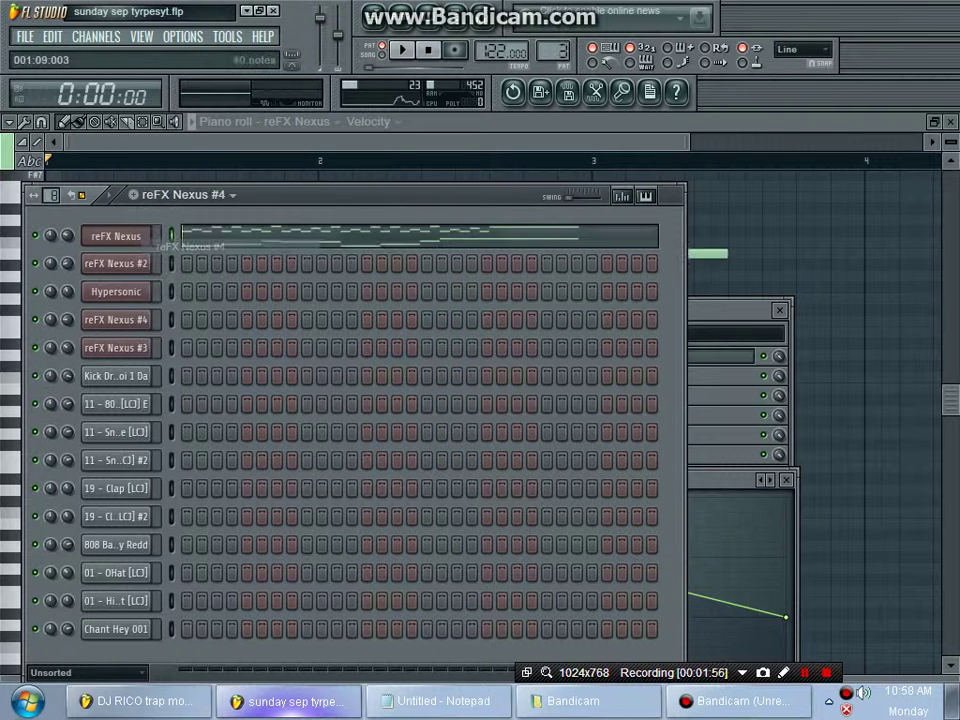
- Switch to the reFX Nexus #2 pattern and play it with its notes shown in the piano roll
left_click(180, 194)
left_click(190, 262)
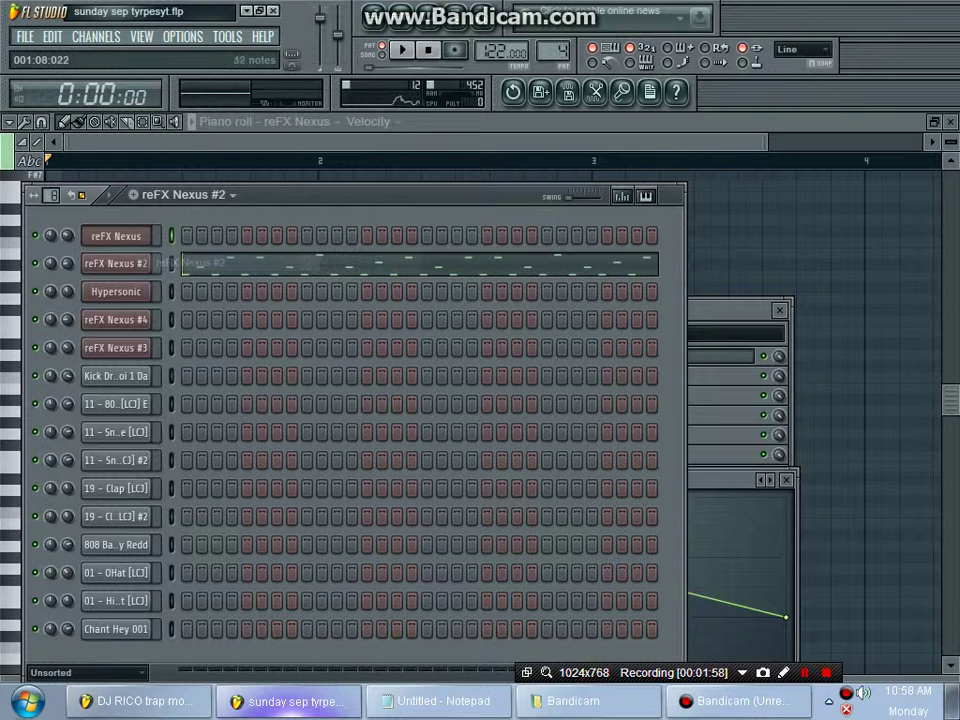
key("F6")
key("space")
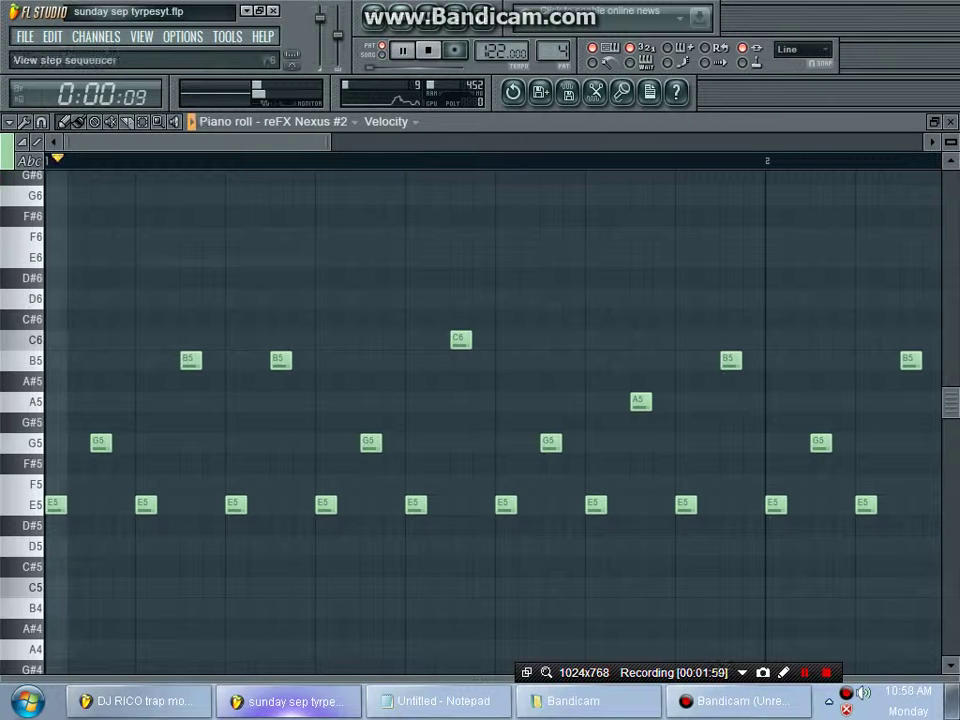
- Check the preset of the reFX Nexus #2 channel, review its whole melody in the piano roll, and stop playback
key("F6")
left_click(116, 263)
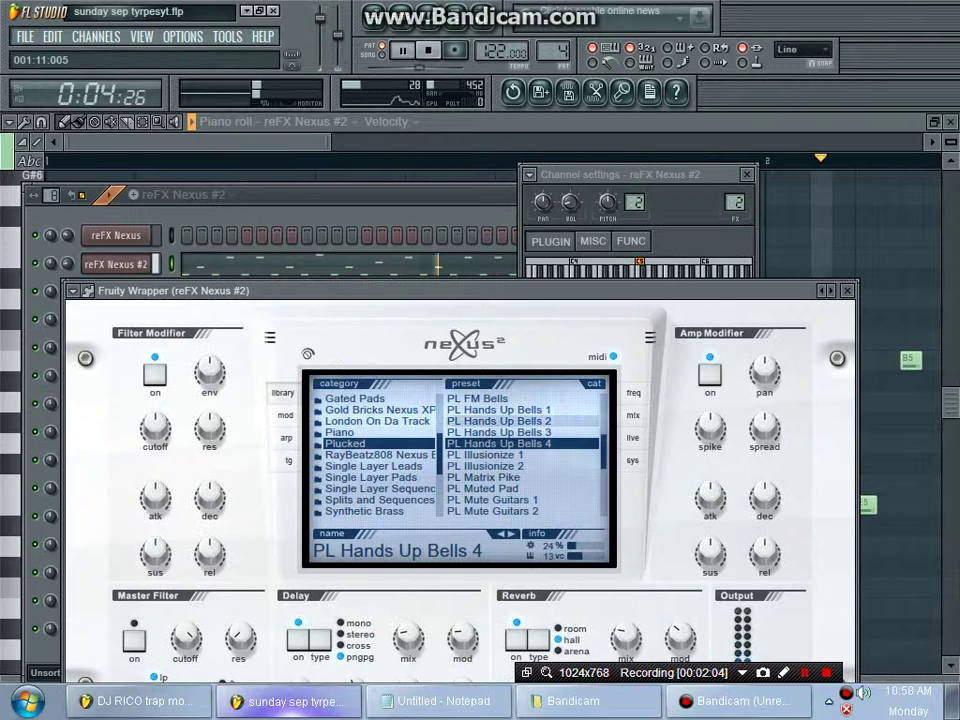
key("F7")
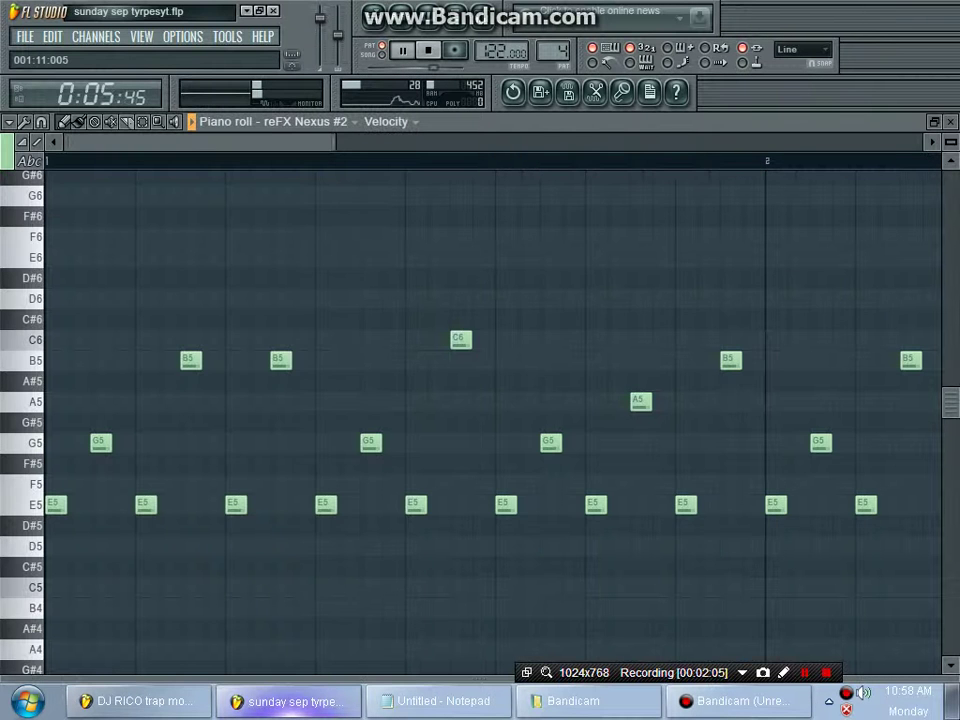
key("Page_Down")
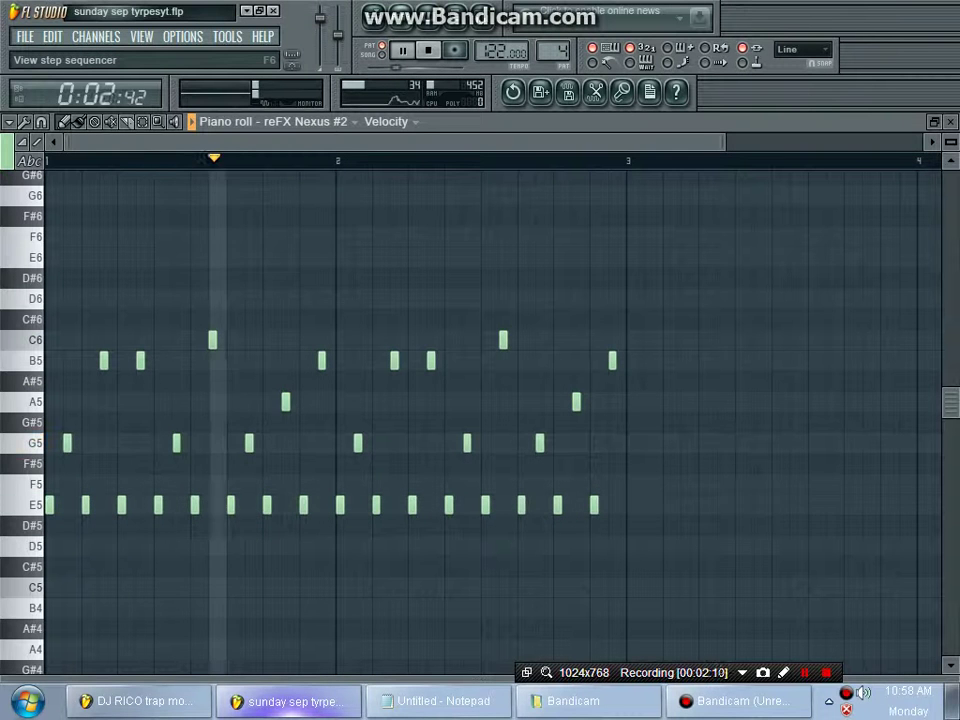
key("space")
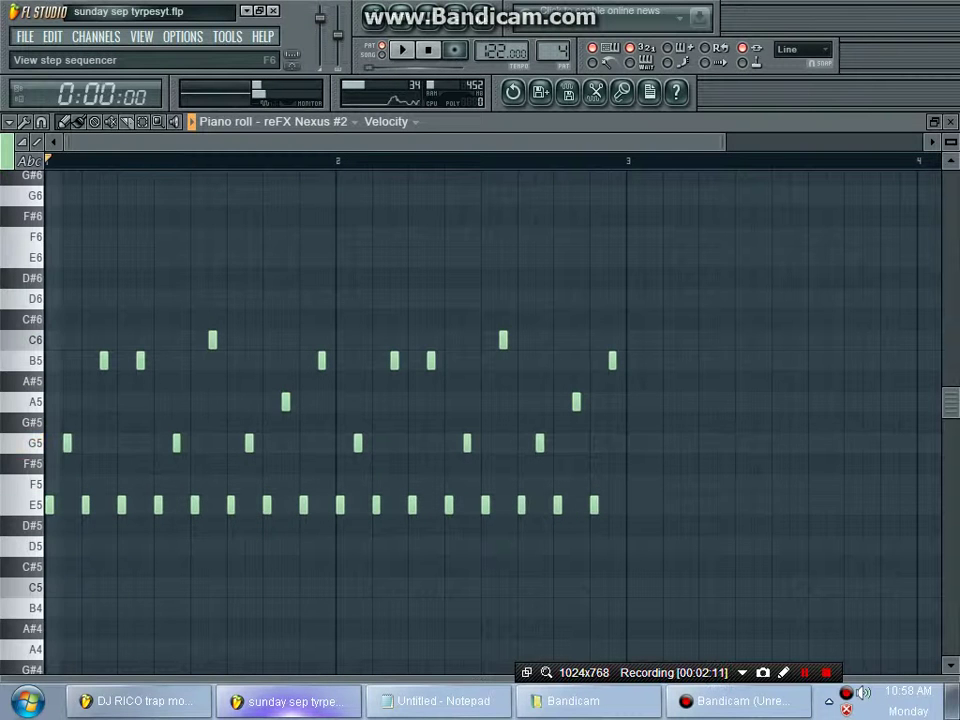
- Switch to the Hypersonic pattern and play it with all its notes in view in the piano roll
key("F6")
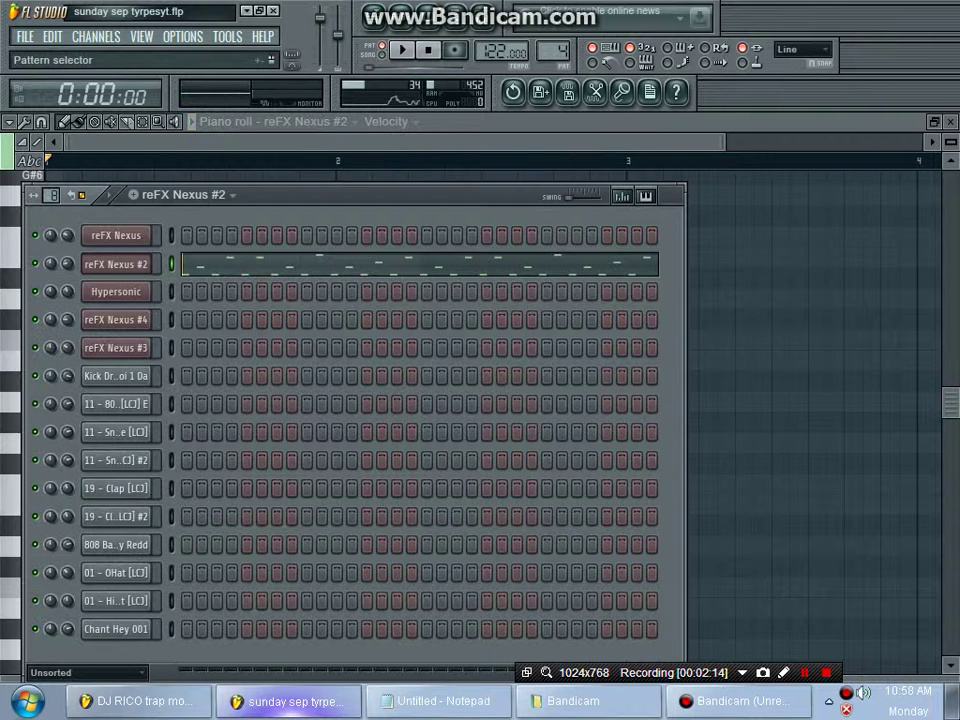
left_click(183, 194)
left_click(181, 278)
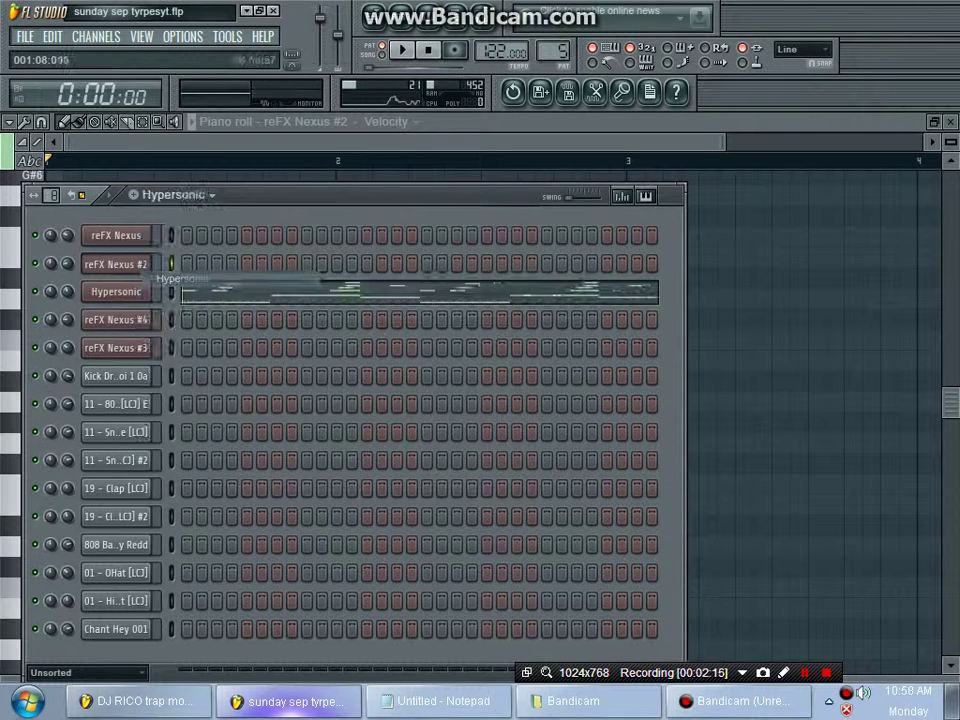
key("F6")
key("space")
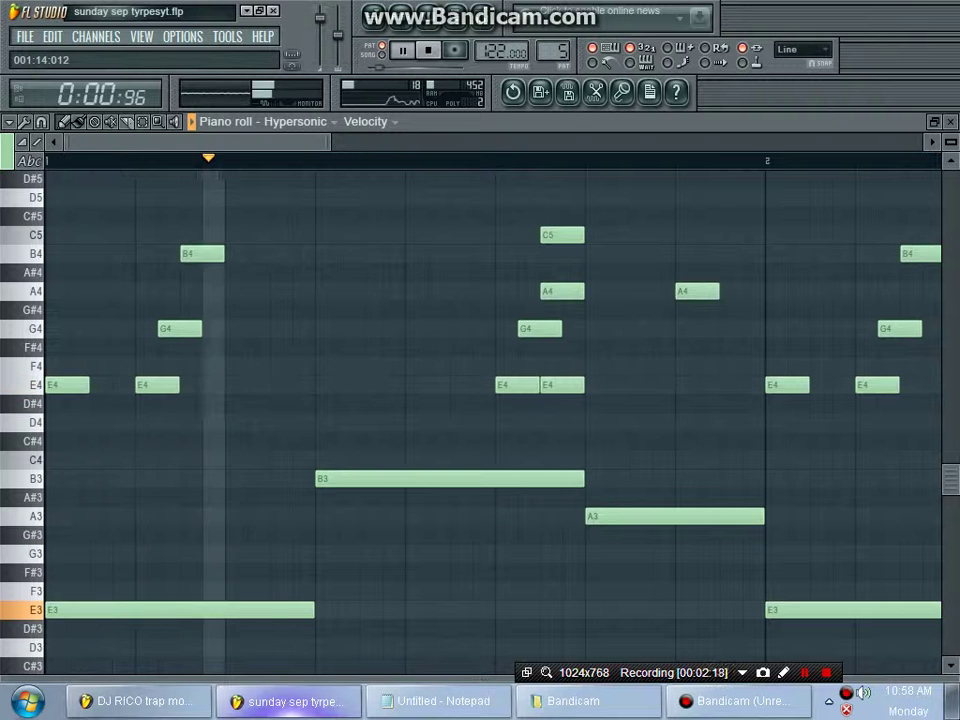
scroll(480, 400, "down", 5)
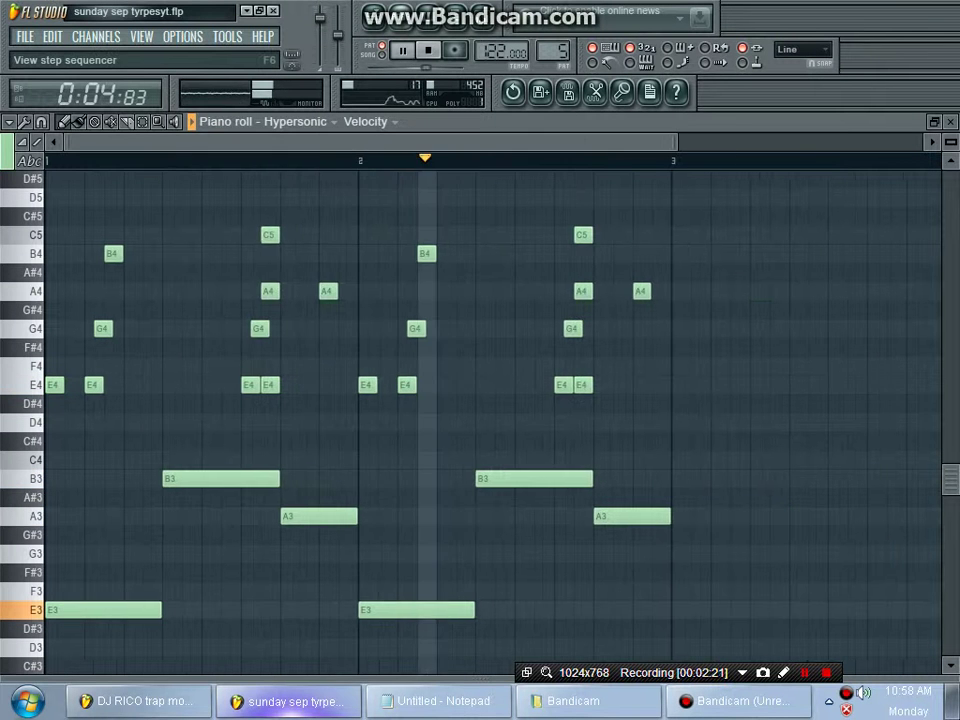
- Open the Hypersonic instrument and select the Clarinet Tuned patch in its Woodwinds category
key("F6")
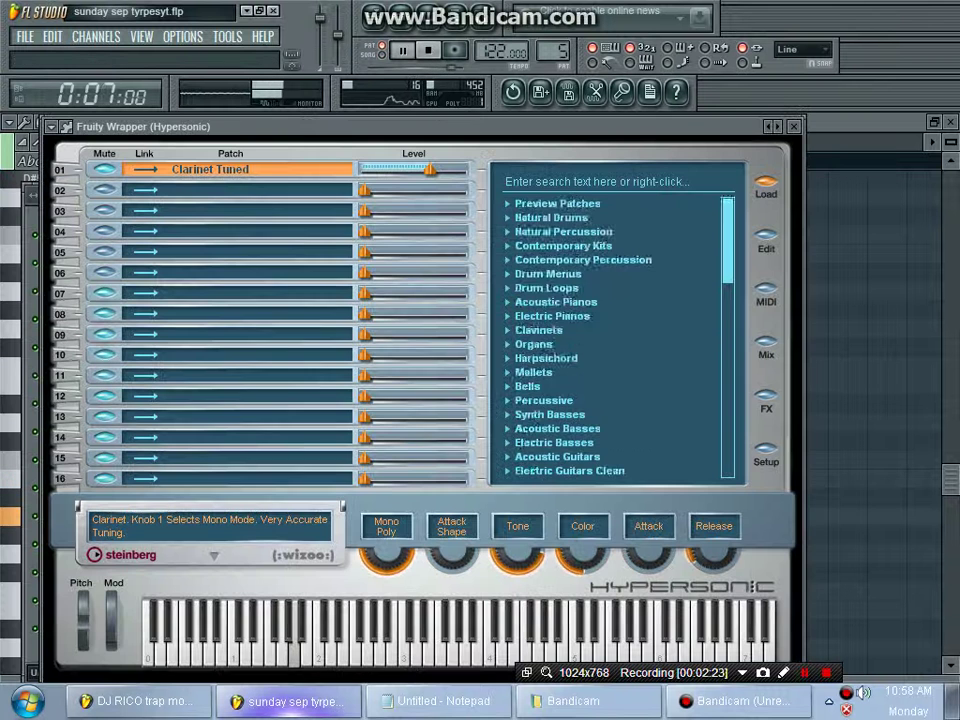
scroll(620, 330, "down", 7)
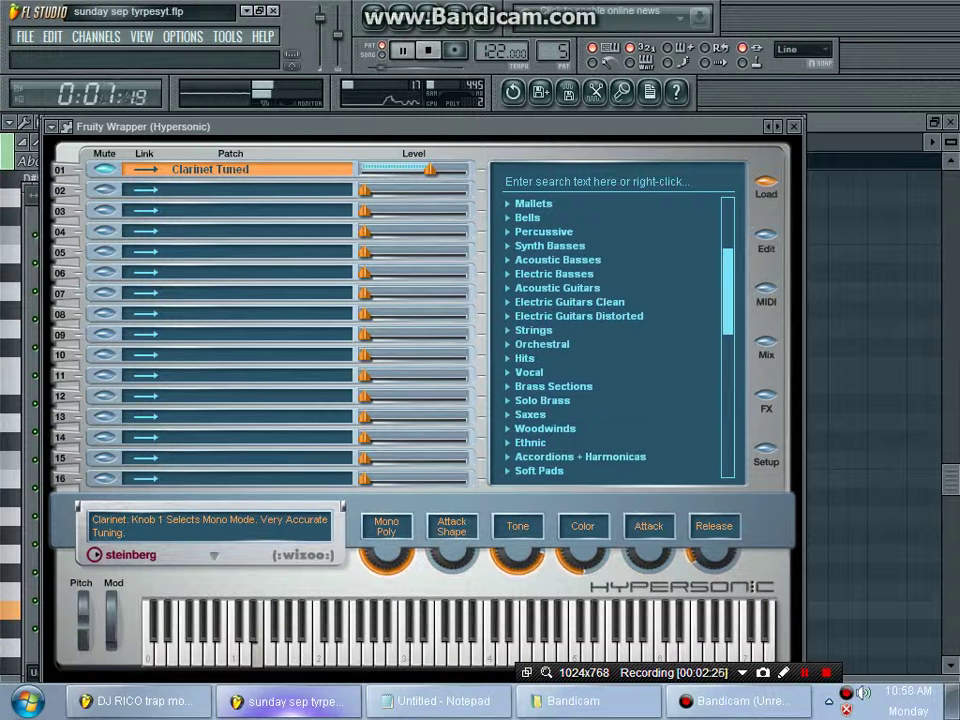
scroll(560, 386, "down", 3)
scroll(610, 340, "down", 3)
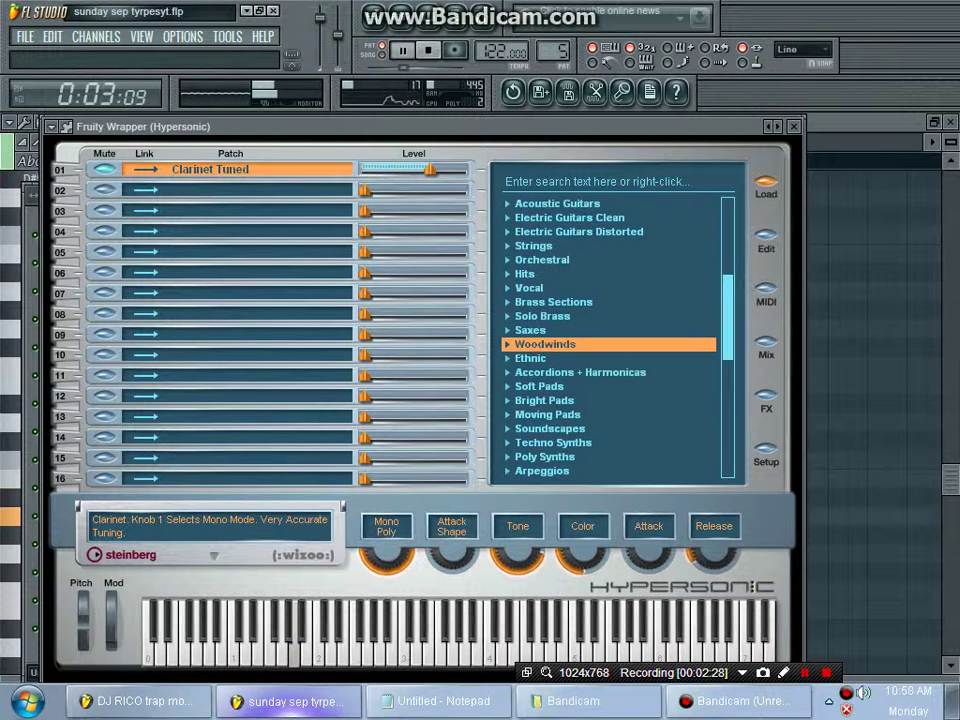
left_click(545, 344)
left_click(562, 372)
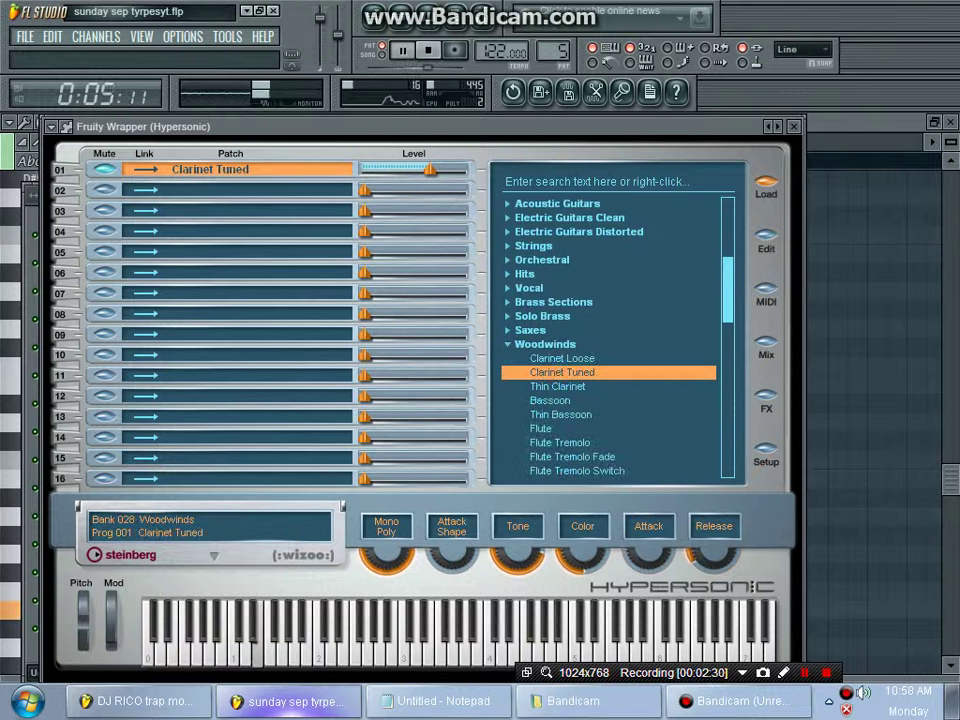
- Return to the Hypersonic channel's piano roll and review both bars of notes during playback
key("F6")
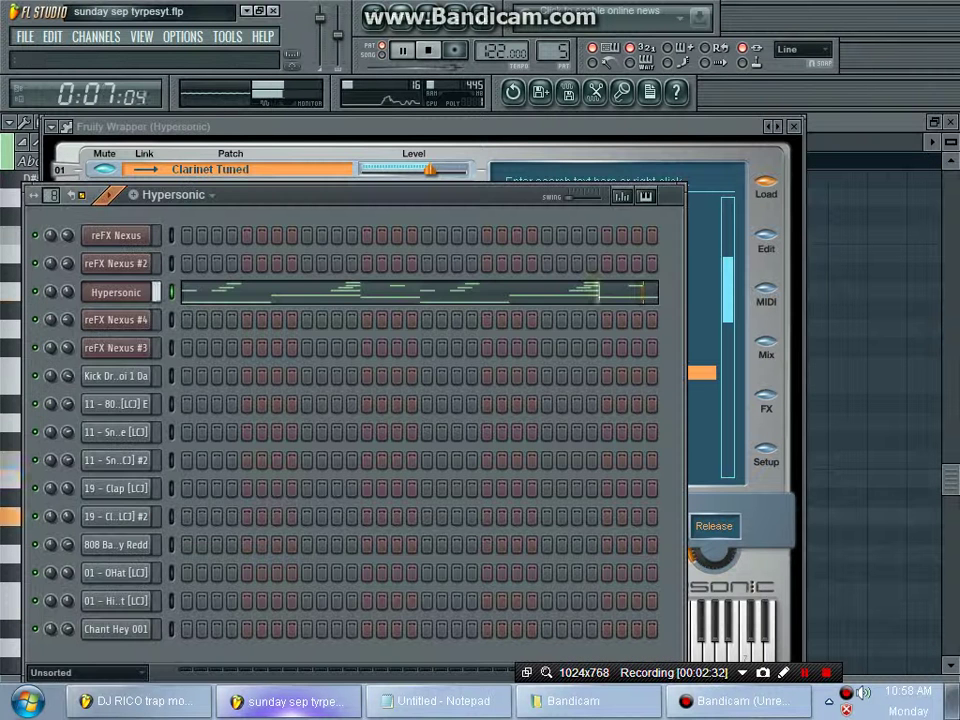
key("F7")
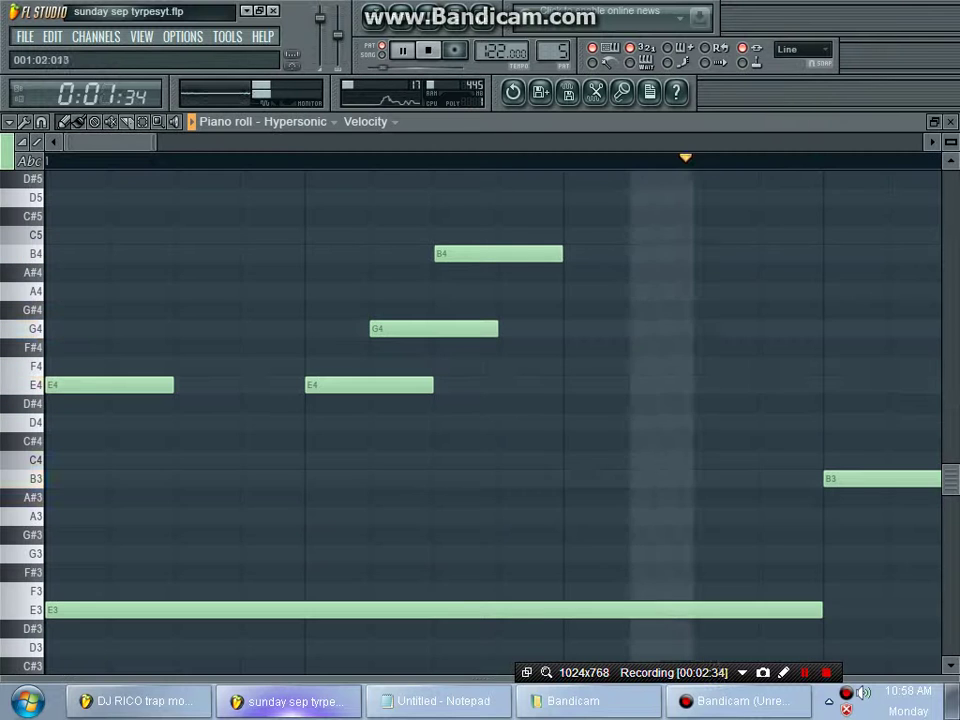
key("Page_Down")
key("Page_Down")
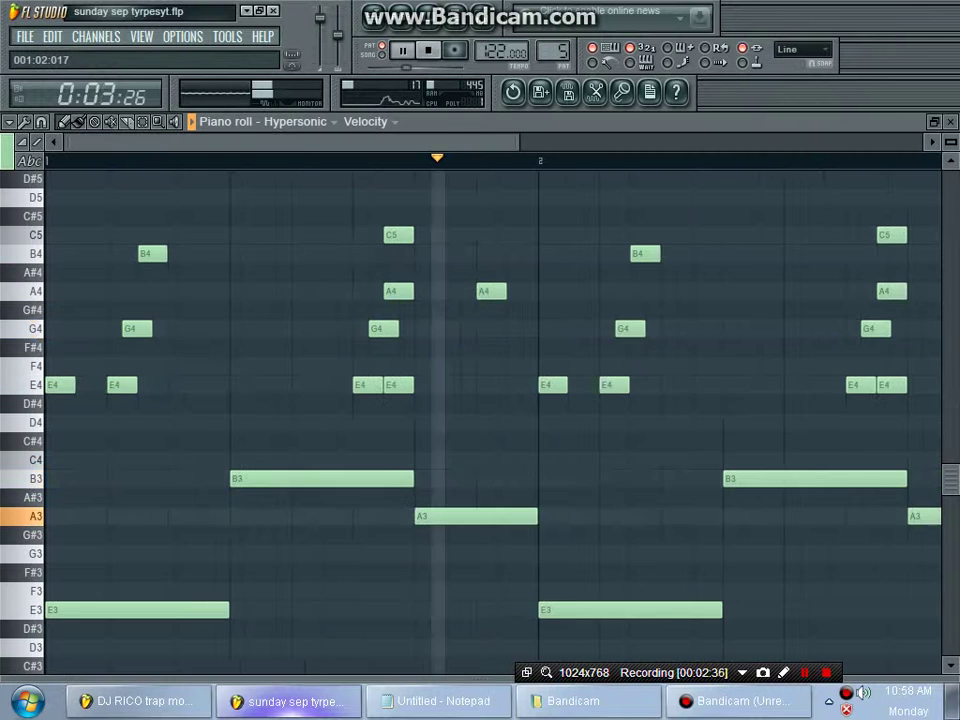
key("Page_Down")
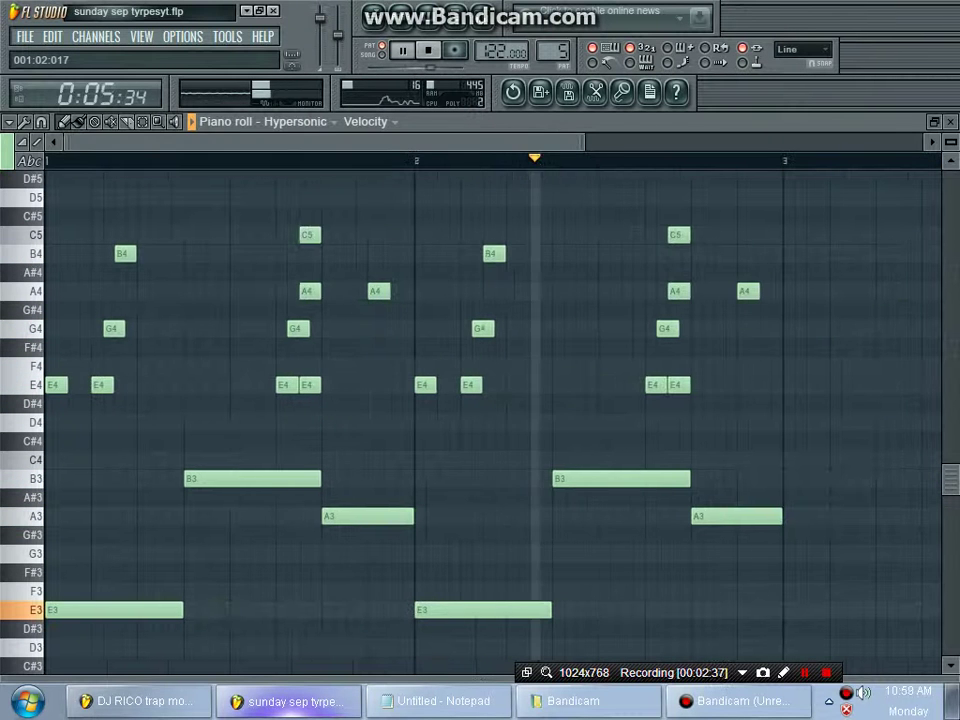
- Show the Fruity Reeverb 2 and Fruity Parametric EQ 2 settings on the Hypersonic mixer track
key("F9")
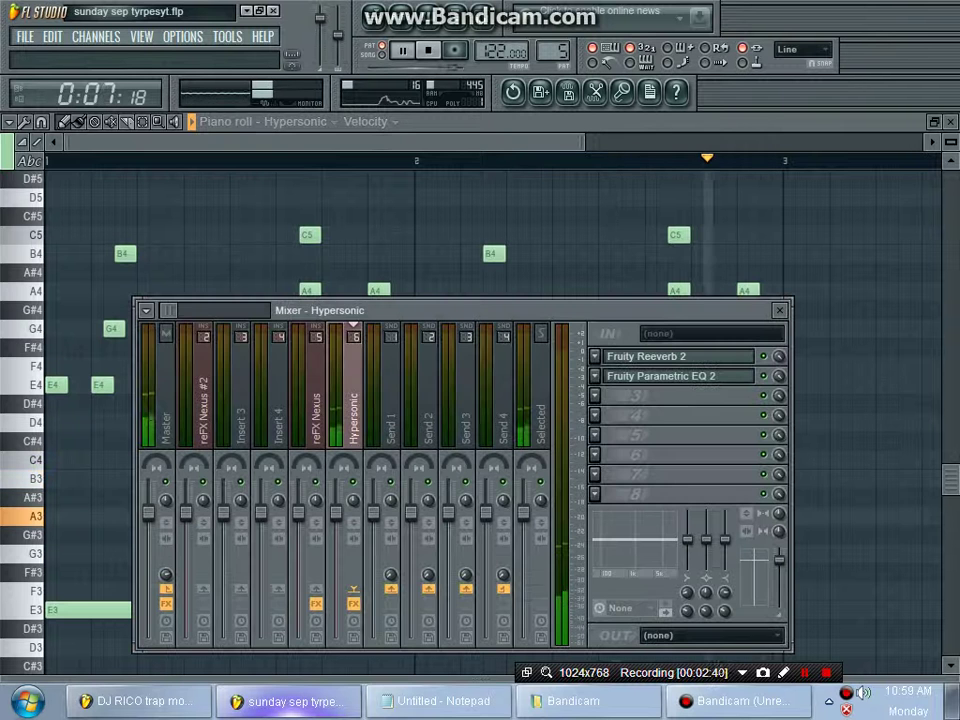
left_click(646, 356)
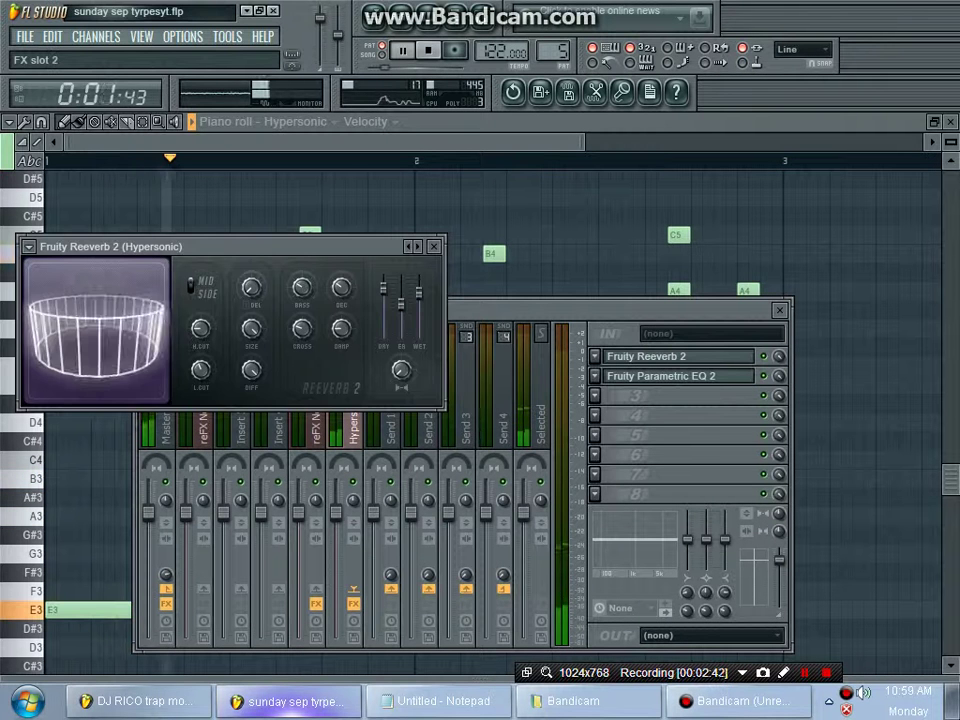
left_click(646, 376)
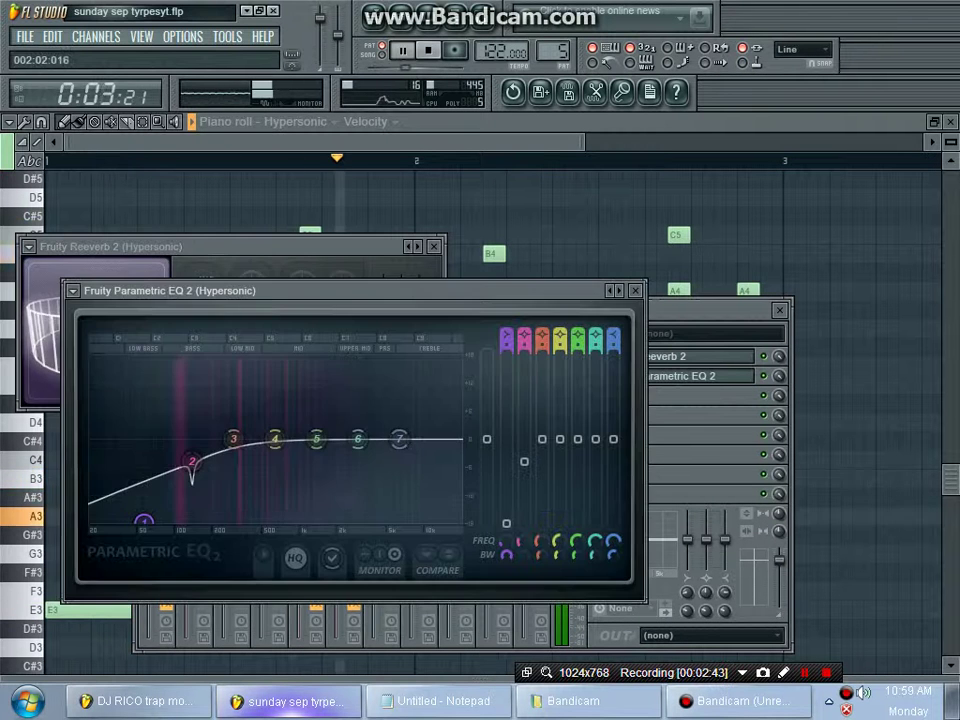
- Stop playback, switch to the reFX Nexus #3 pattern and look at the reFX Nexus #4 instrument
key("space")
key("F6")
left_click(175, 195)
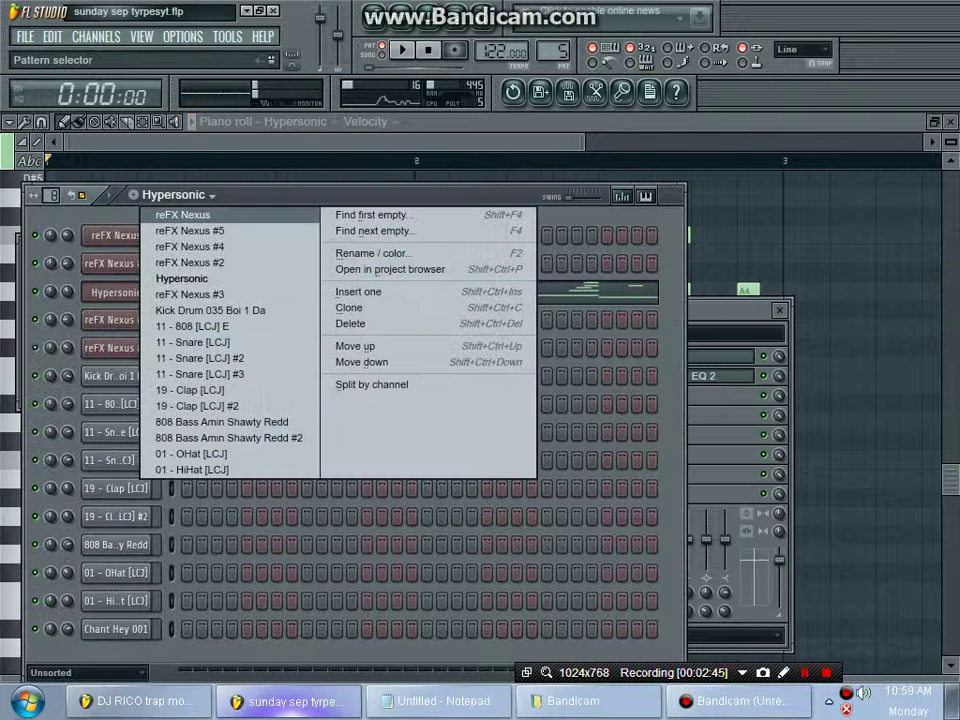
left_click(190, 294)
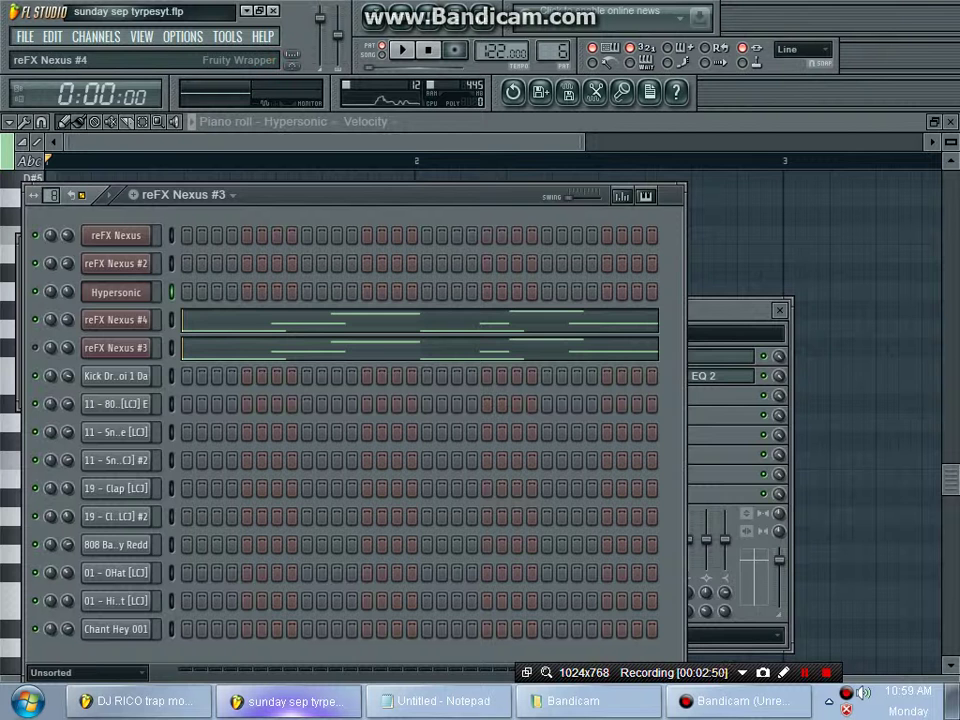
left_click(116, 319)
key("Escape")
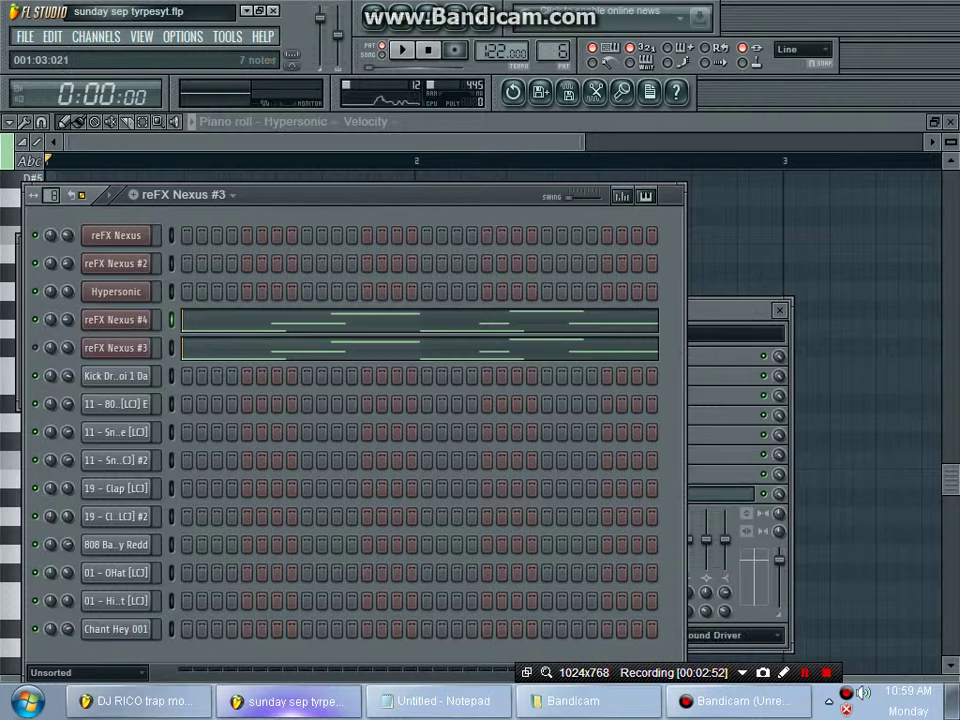
- Play the reFX Nexus #4 notes in the piano roll, then return to the step sequencer and stop playback
key("F7")
key("space")
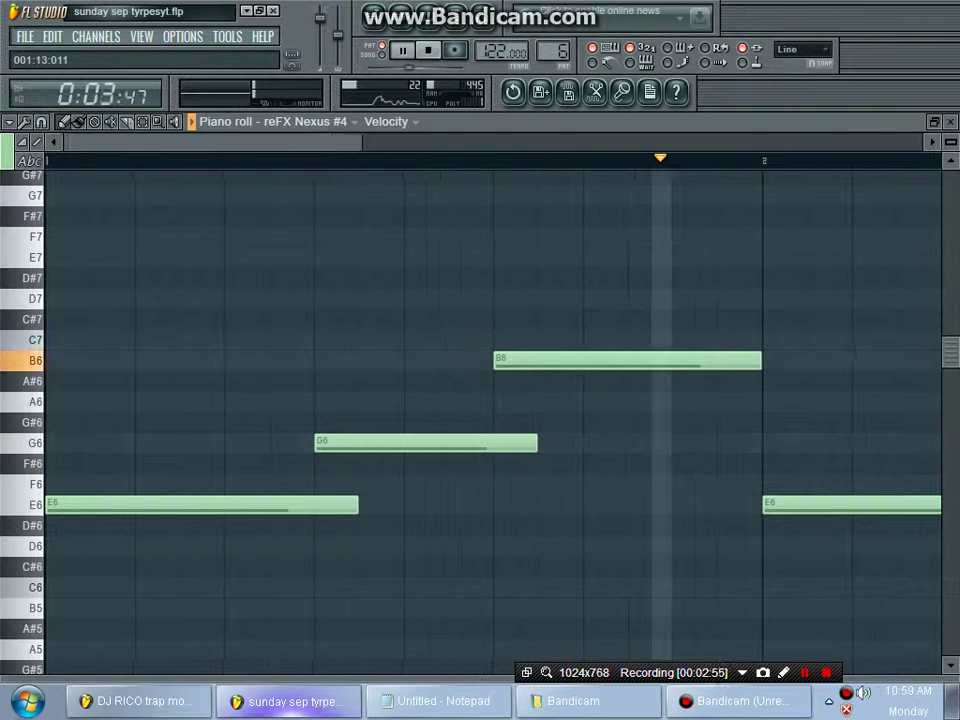
key("F6")
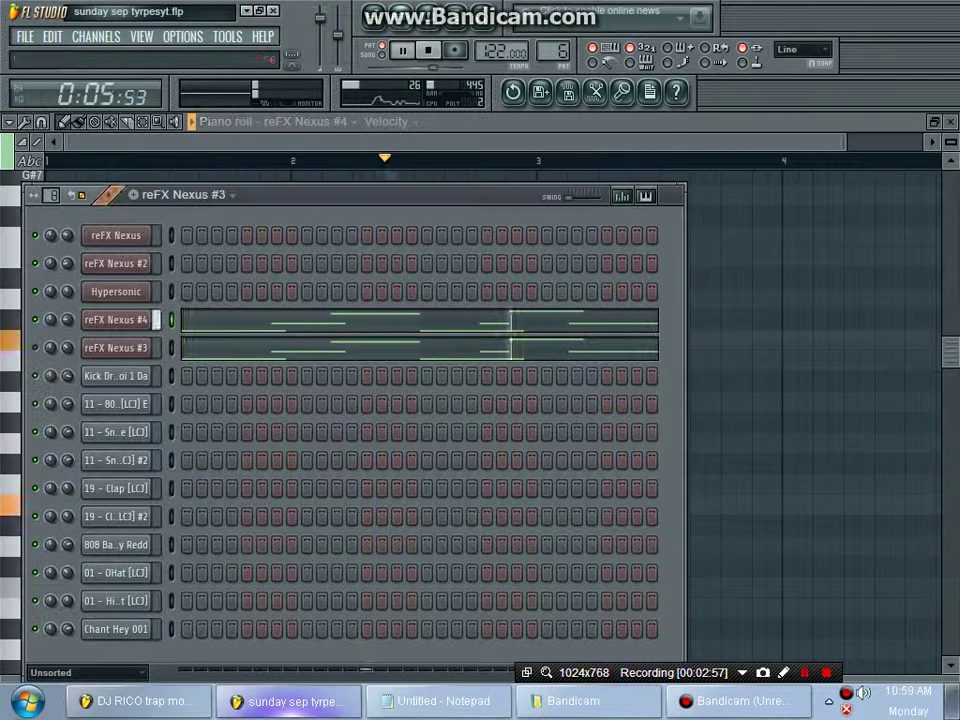
key("space")
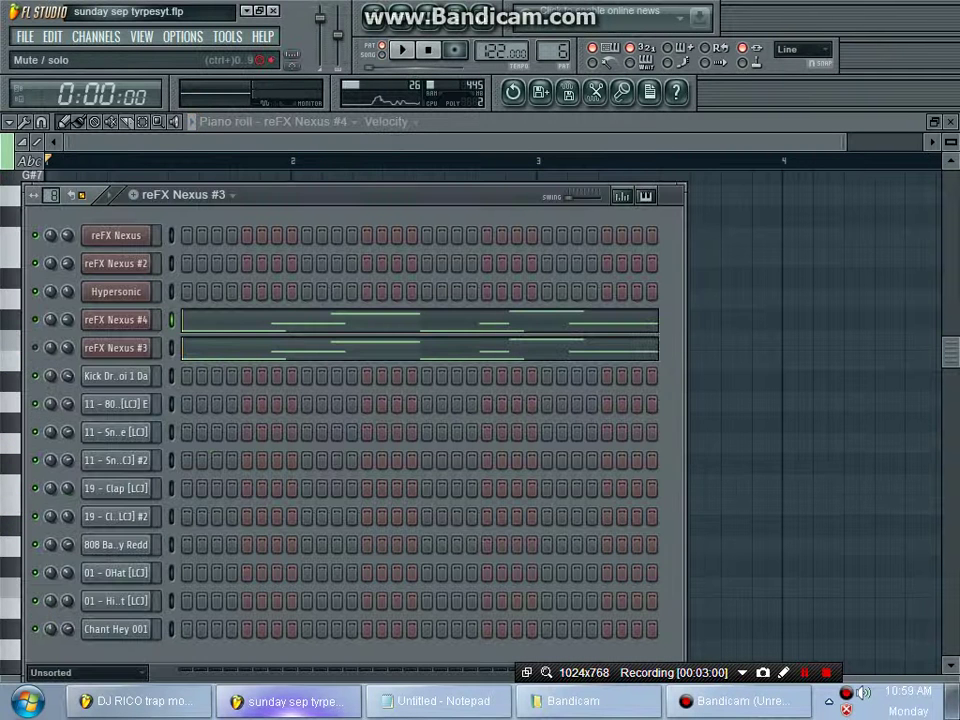
- Show the BA Phatbass preset of reFX Nexus #3 and play the channel with both bars in view in the piano roll
left_click(116, 347)
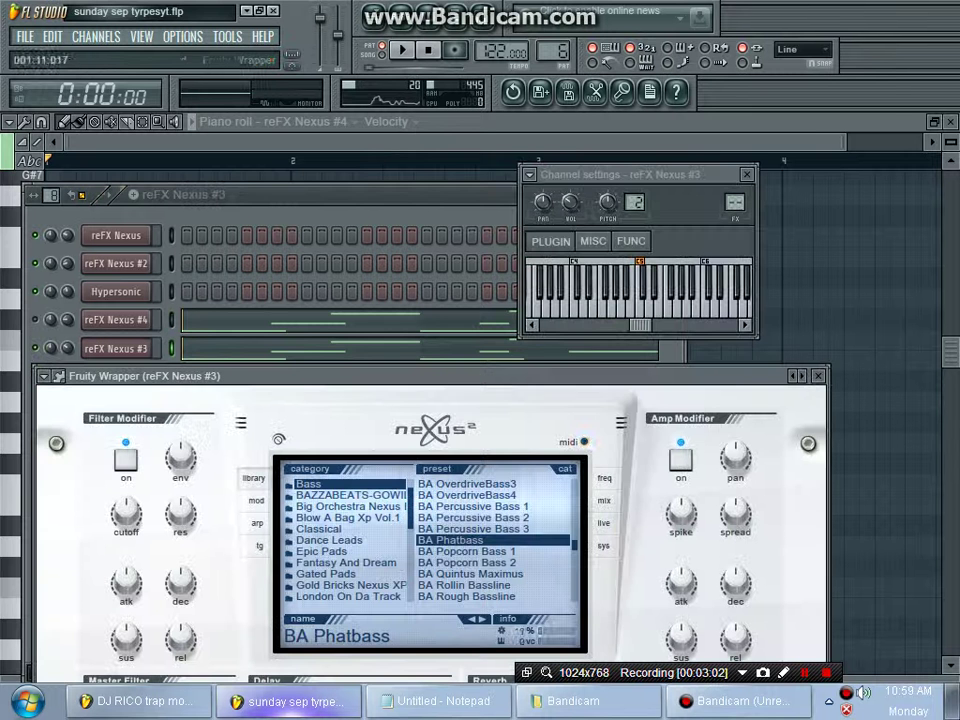
key("space")
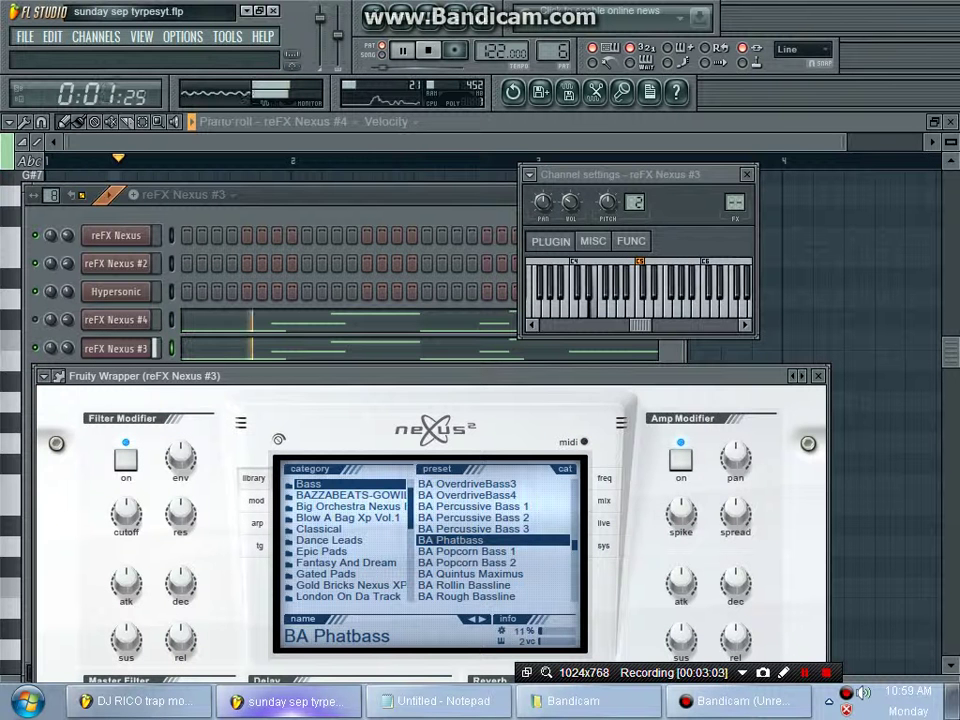
key("F7")
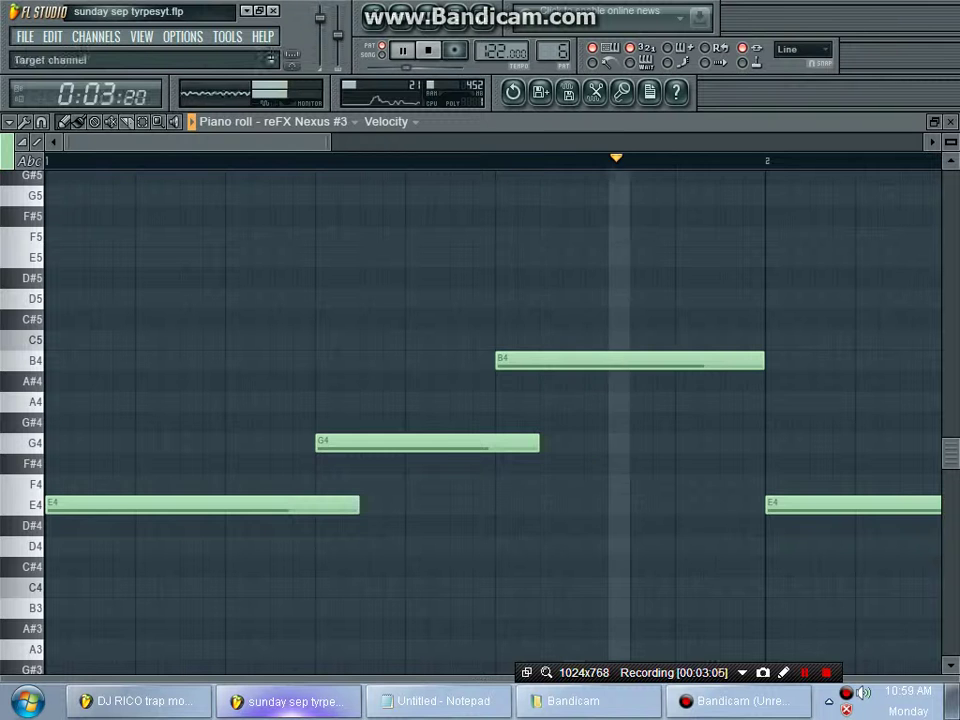
scroll(490, 415, "down", 3)
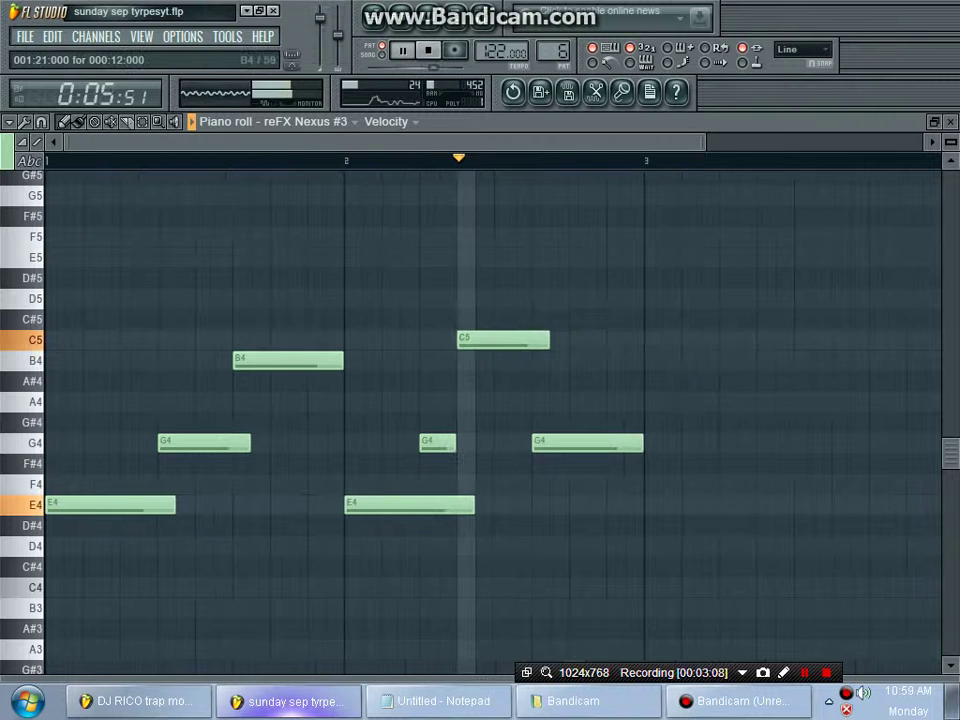
- Lengthen the B4 note of reFX Nexus #3 slightly into bar 2 and play the pattern with both Nexus channels
left_click_drag(341, 360, 361, 360)
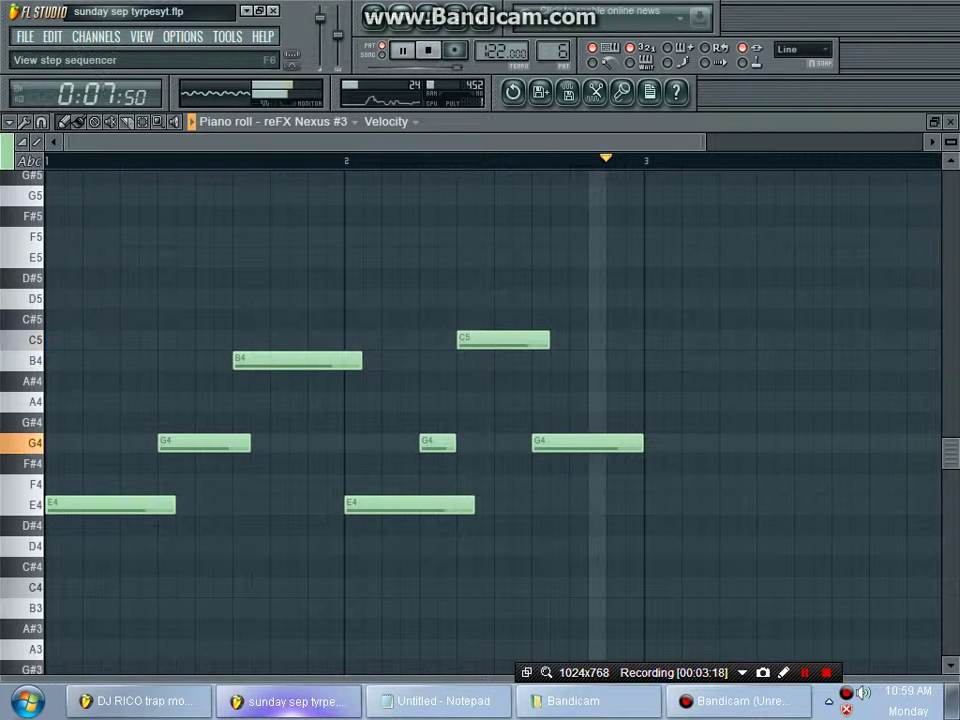
key("space")
key("F6")
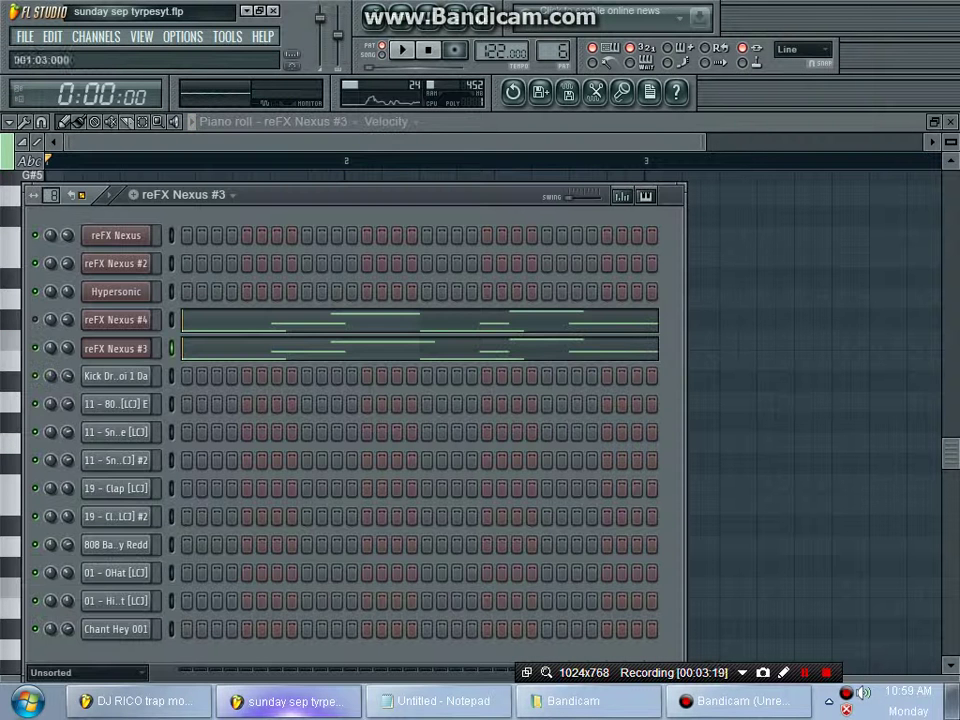
key("space")
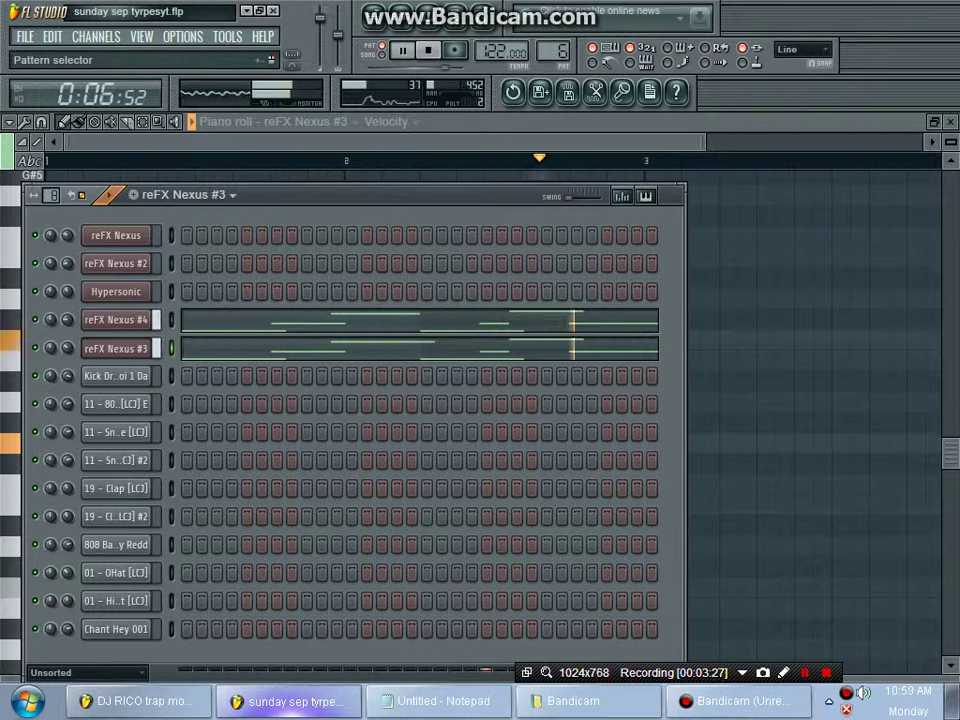
key("space")
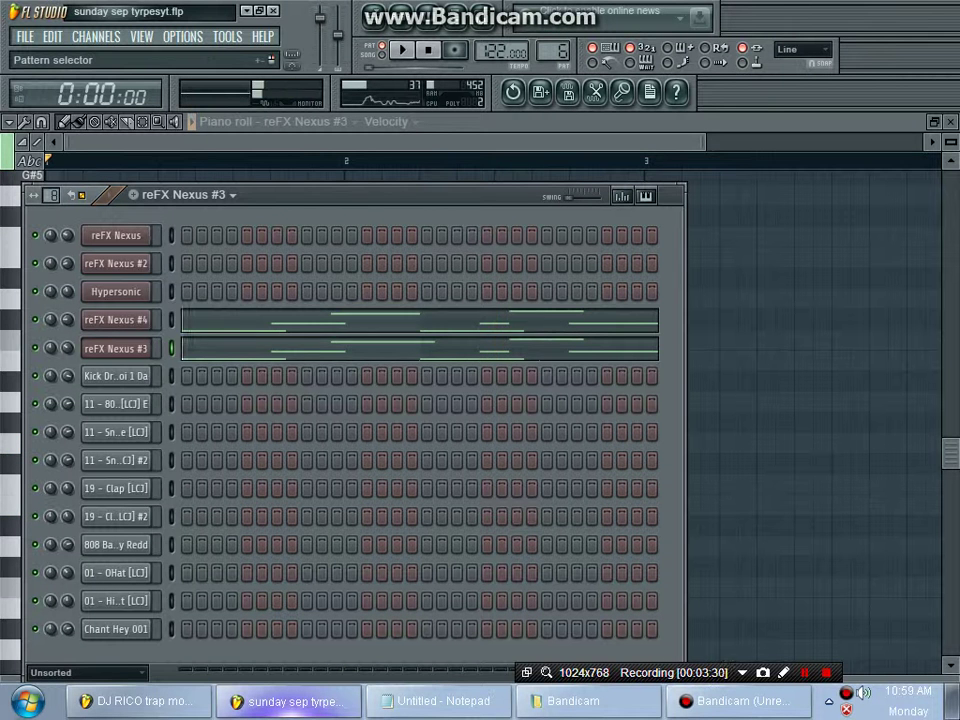
- Switch to the Kick Drum 035 Boi 1 Da pattern and play it with both bars of notes in view in the piano roll
left_click(180, 195)
left_click(200, 311)
key("space")
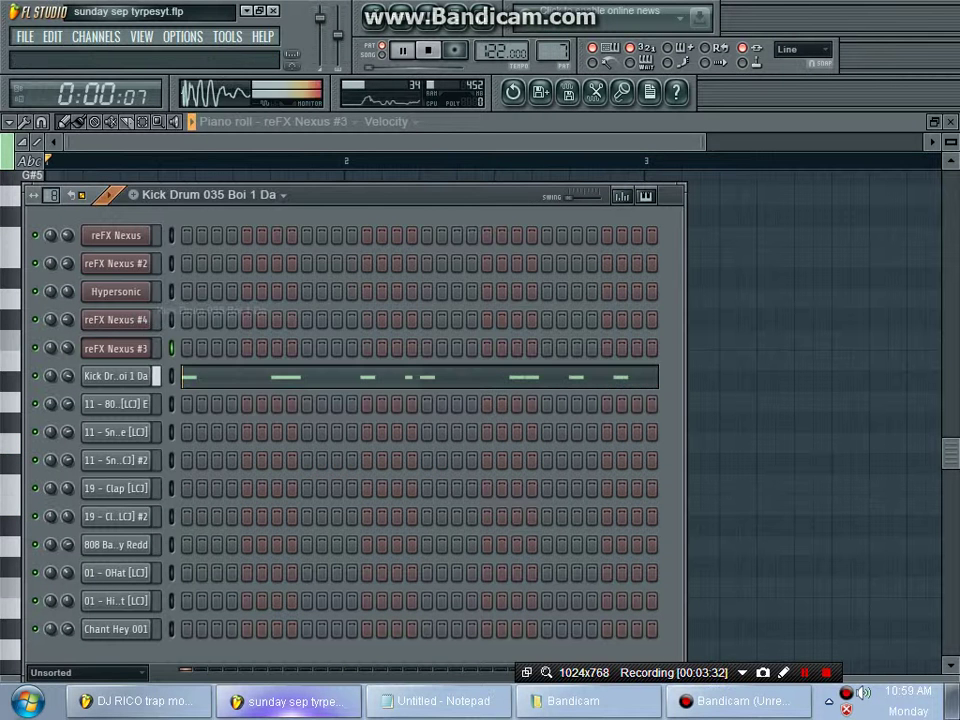
key("F7")
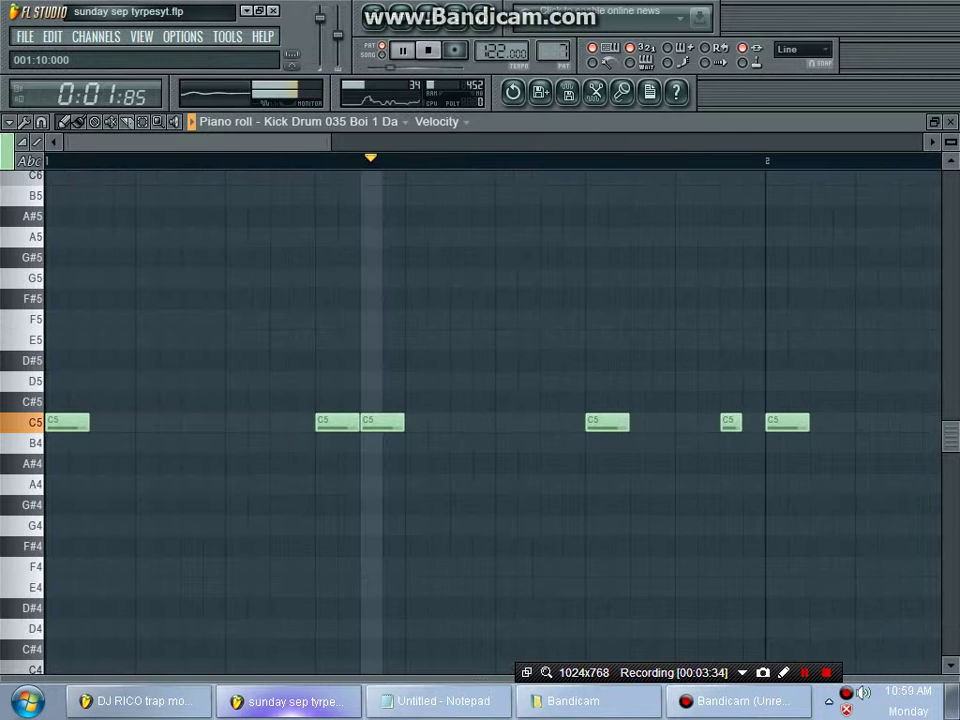
key("Page_Down")
key("Page_Down")
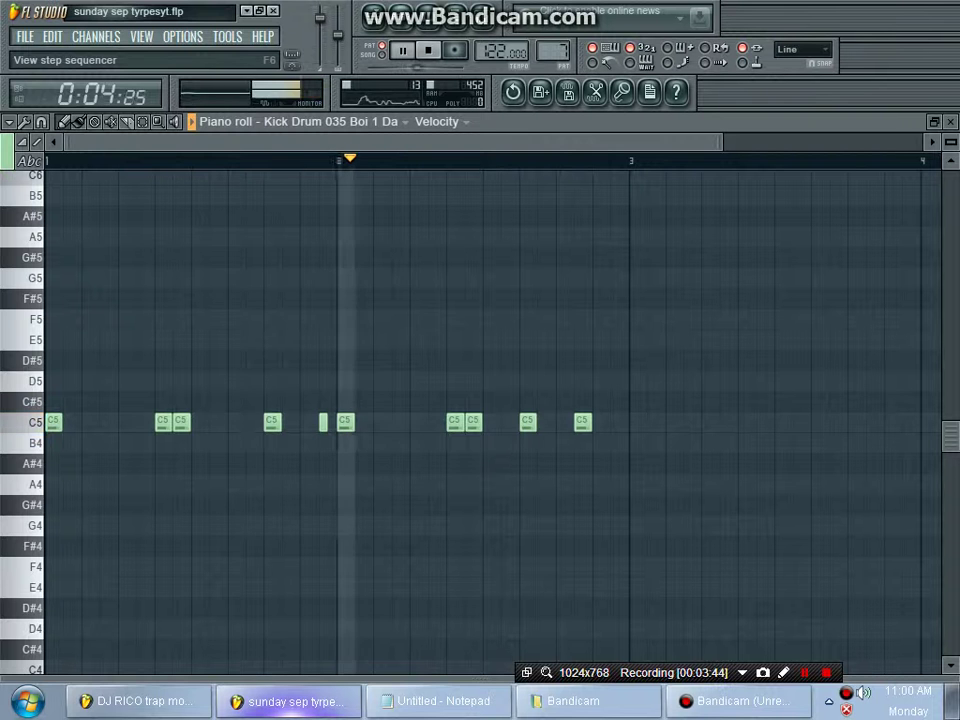
key("space")
key("F6")
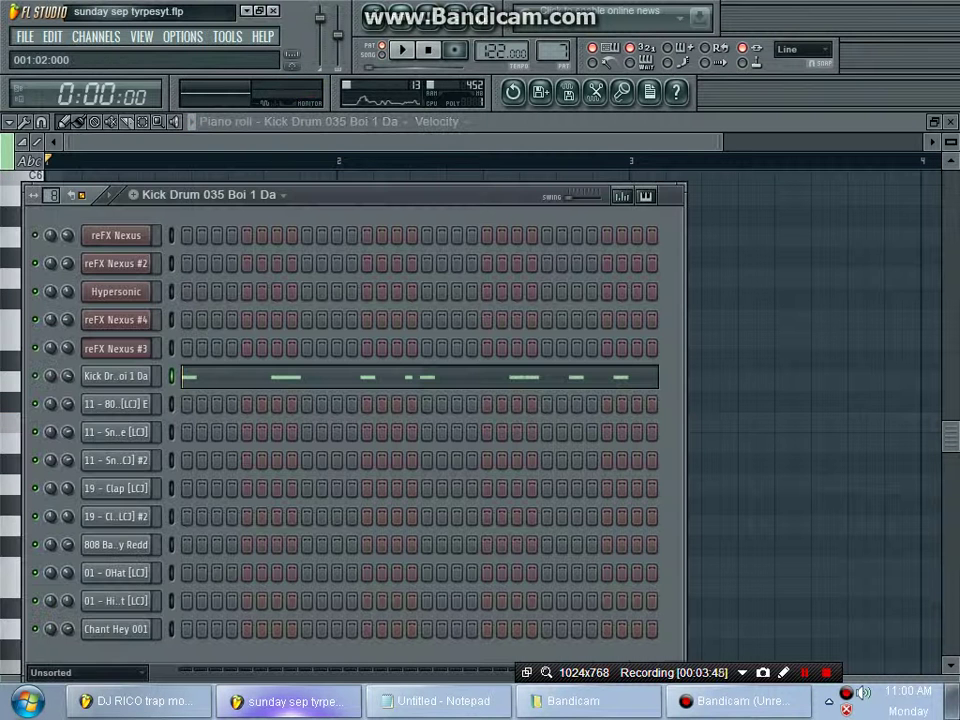
- Switch to the 11 - Snare [LCJ] #2 pattern, play it and show the snare's channel settings
left_click(210, 195)
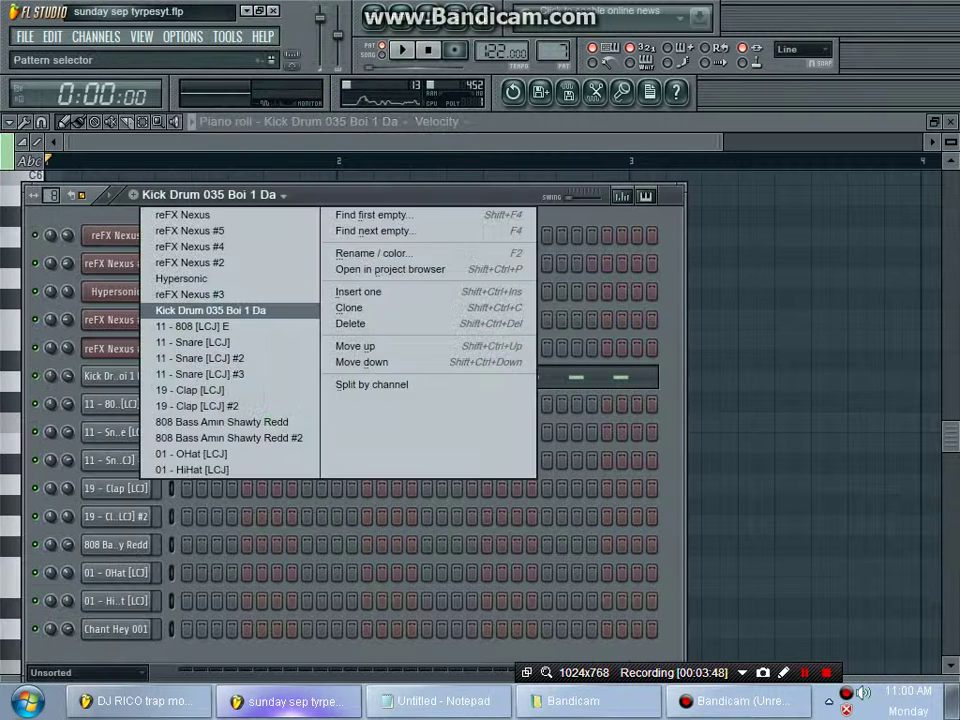
left_click(200, 358)
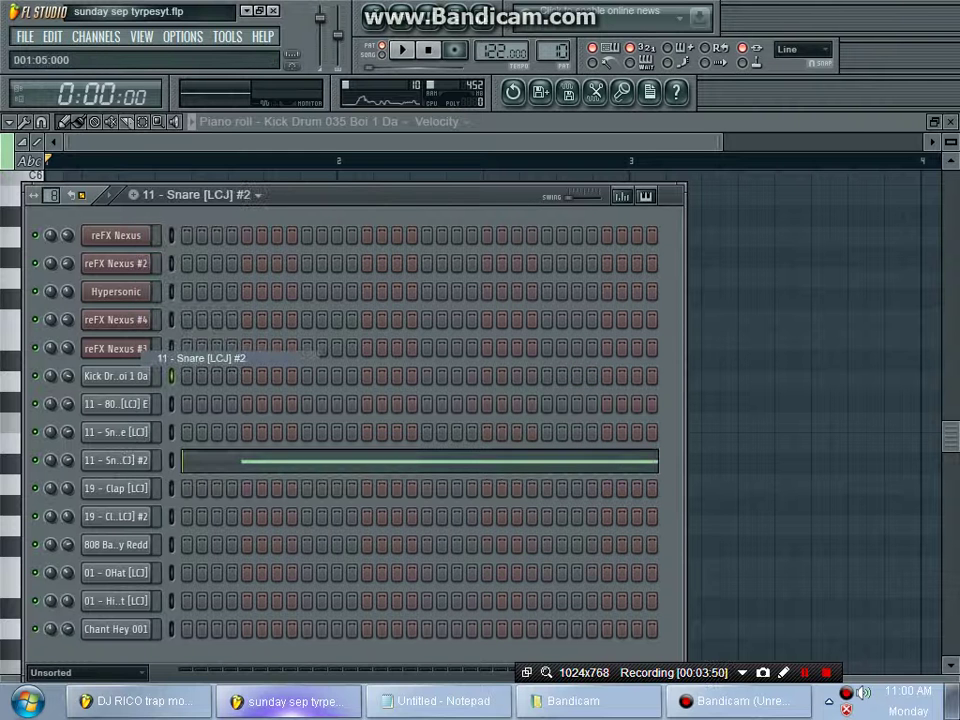
key("space")
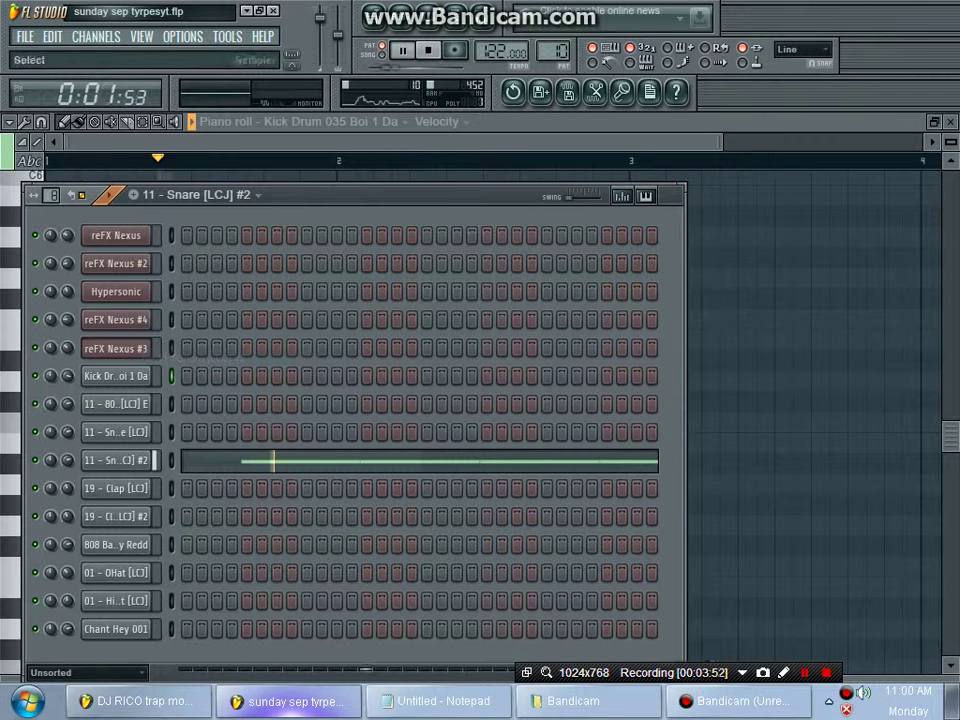
left_click(116, 460)
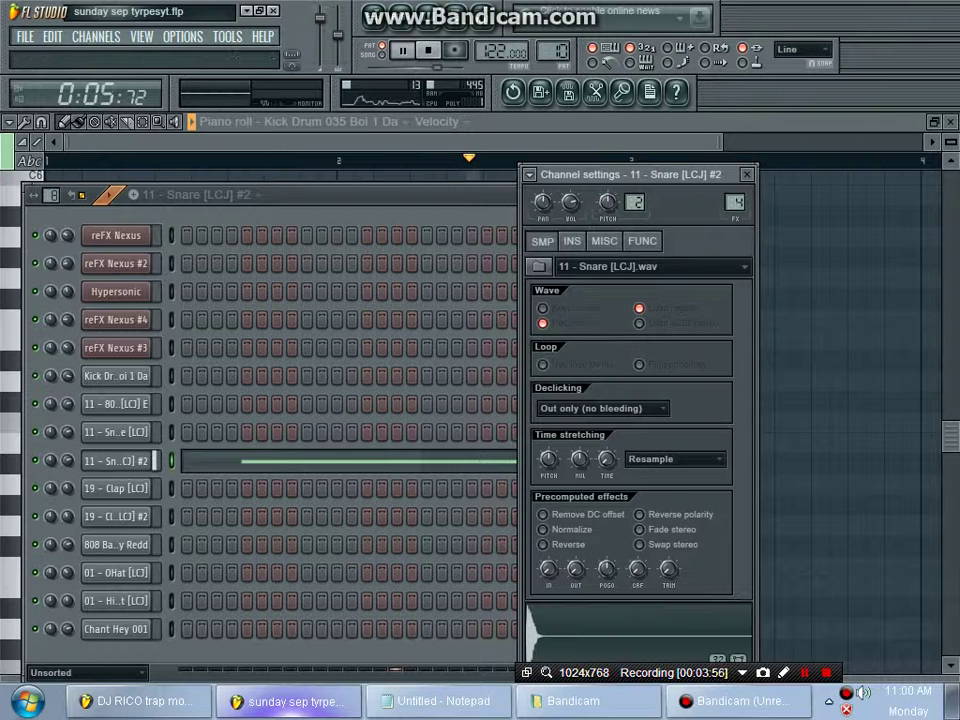
- Find the 11 - Snare [LCJ] sample in the browser's 4 - Snares folder and preview it
key("alt+F8")
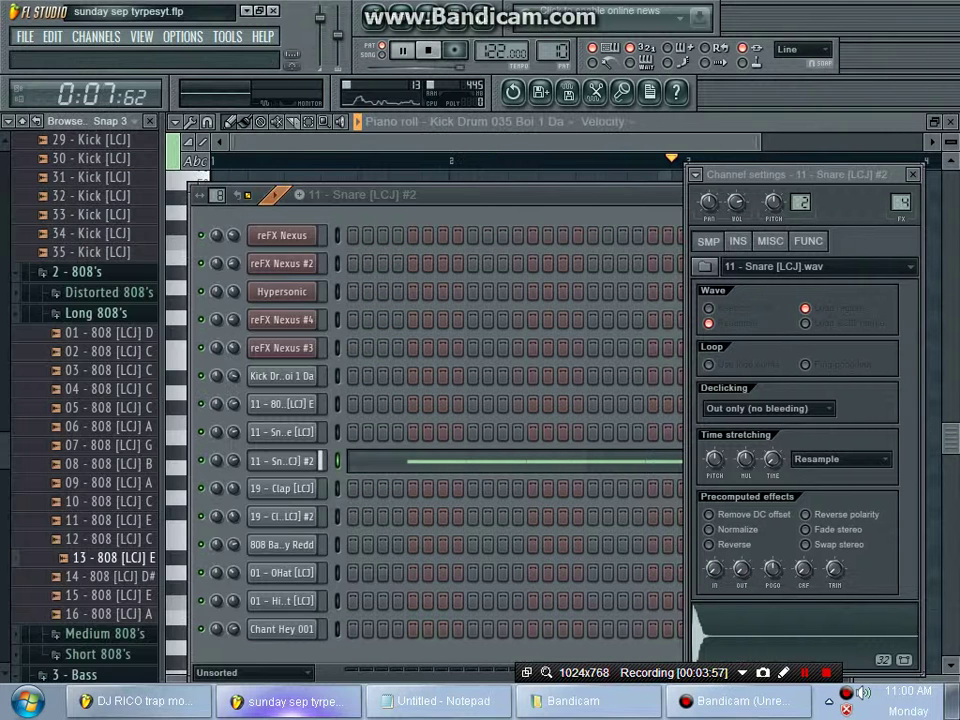
scroll(85, 400, "down", 15)
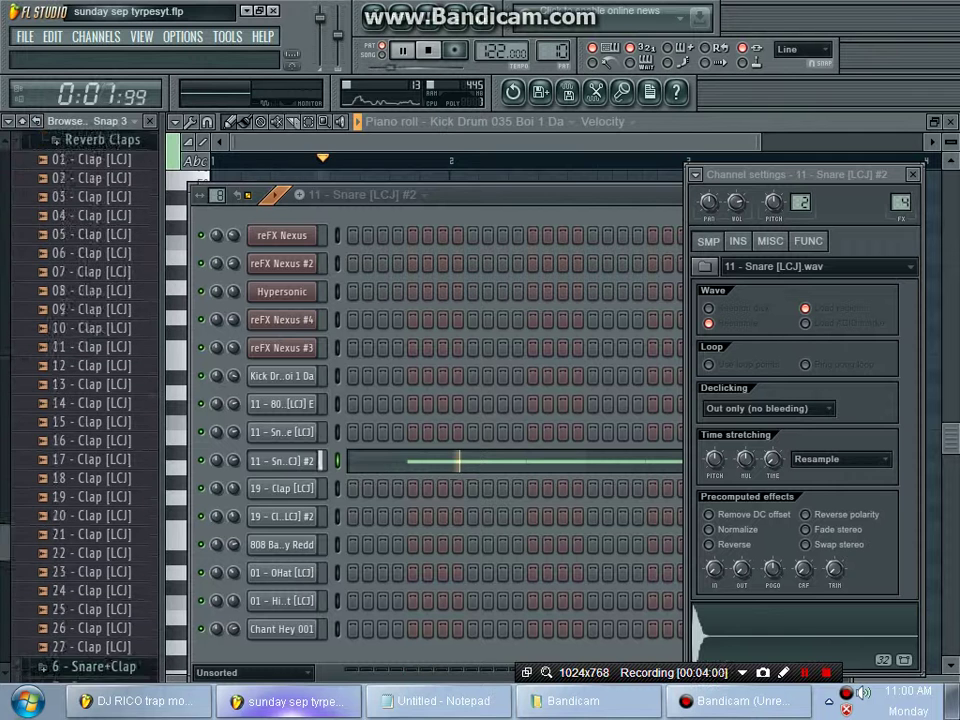
scroll(85, 400, "up", 10)
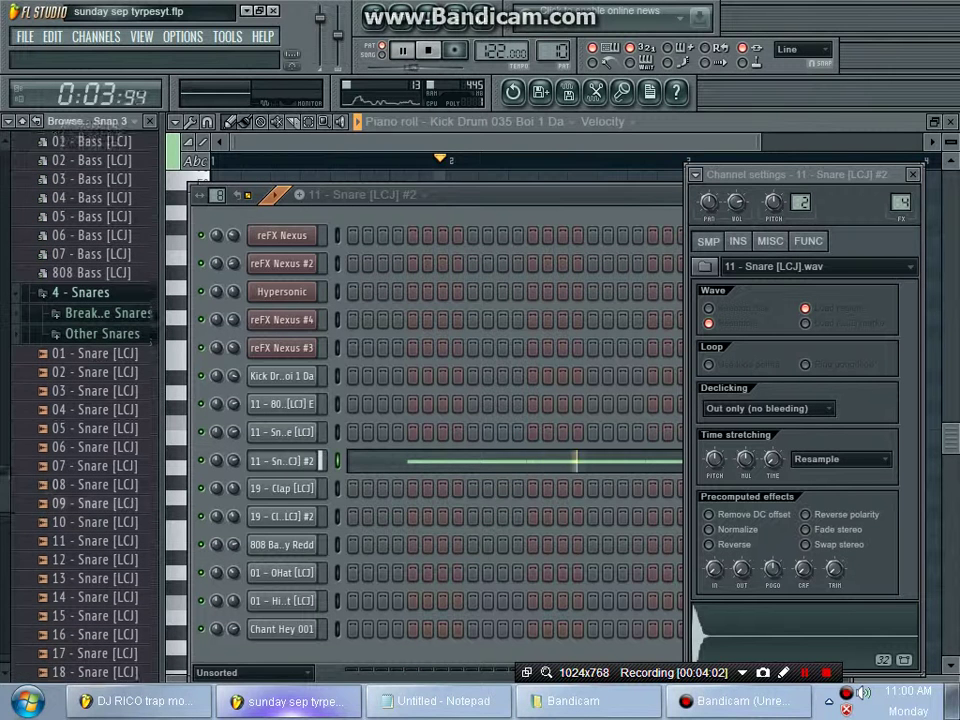
scroll(94, 537, "down", 1)
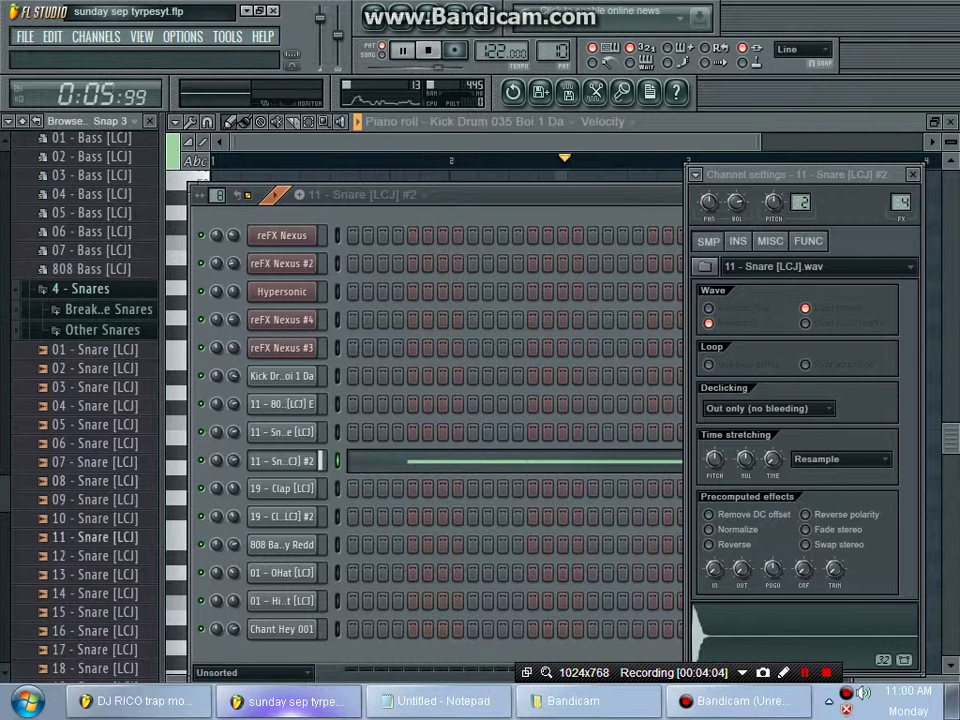
key("space")
left_click(95, 555)
left_click(100, 537)
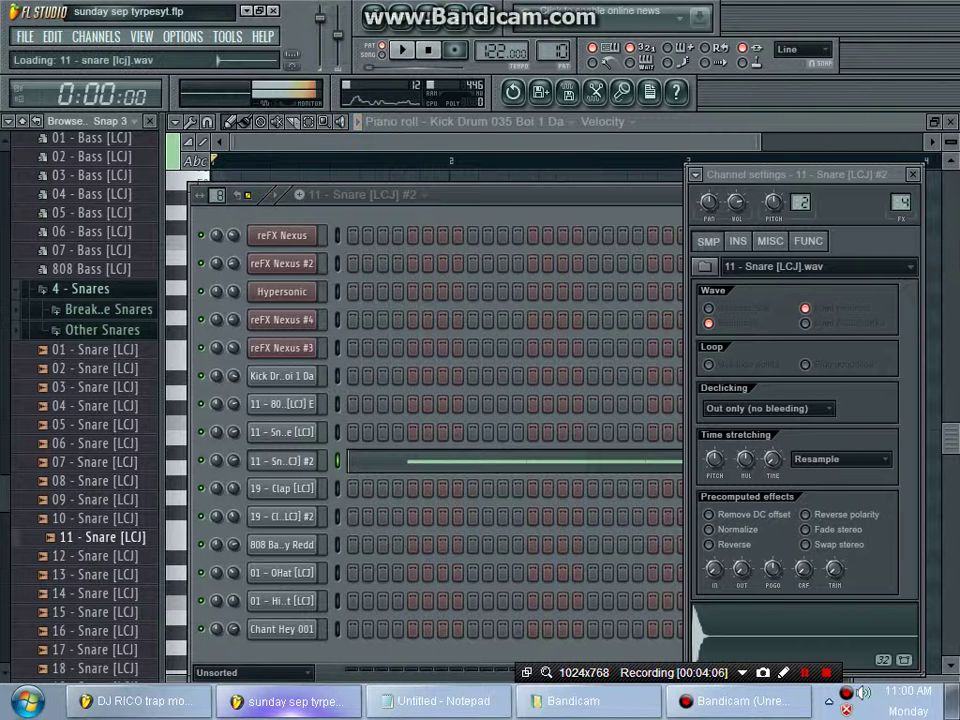
- Switch to the 11 - Snare [LCJ] #3 pattern, play it and review its closing snare hits in the piano roll
left_click(365, 195)
left_click(365, 195)
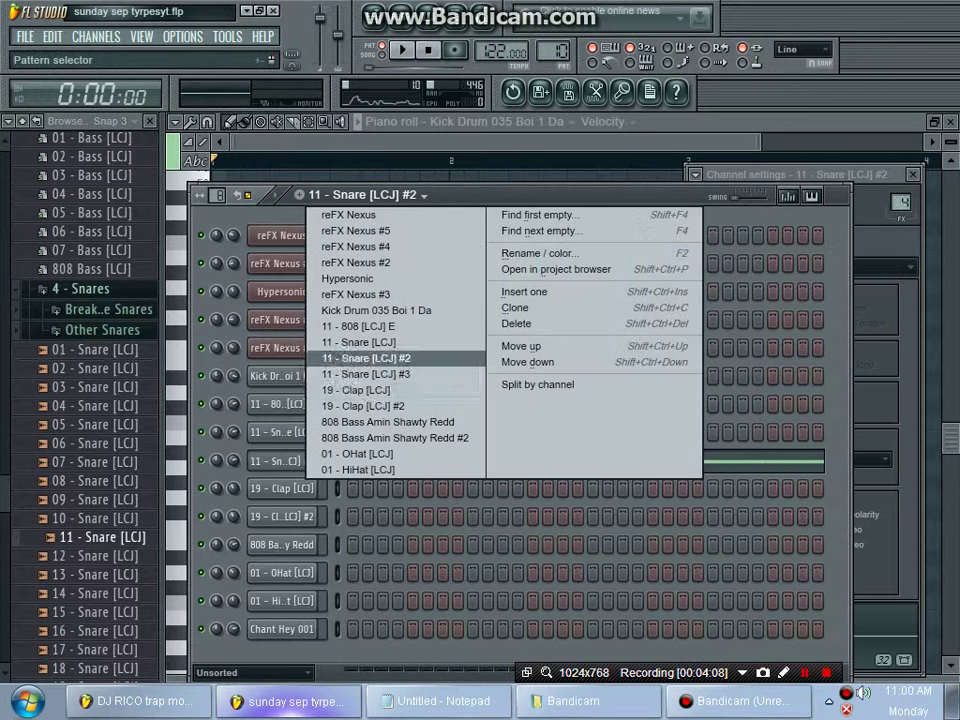
left_click(365, 374)
key("space")
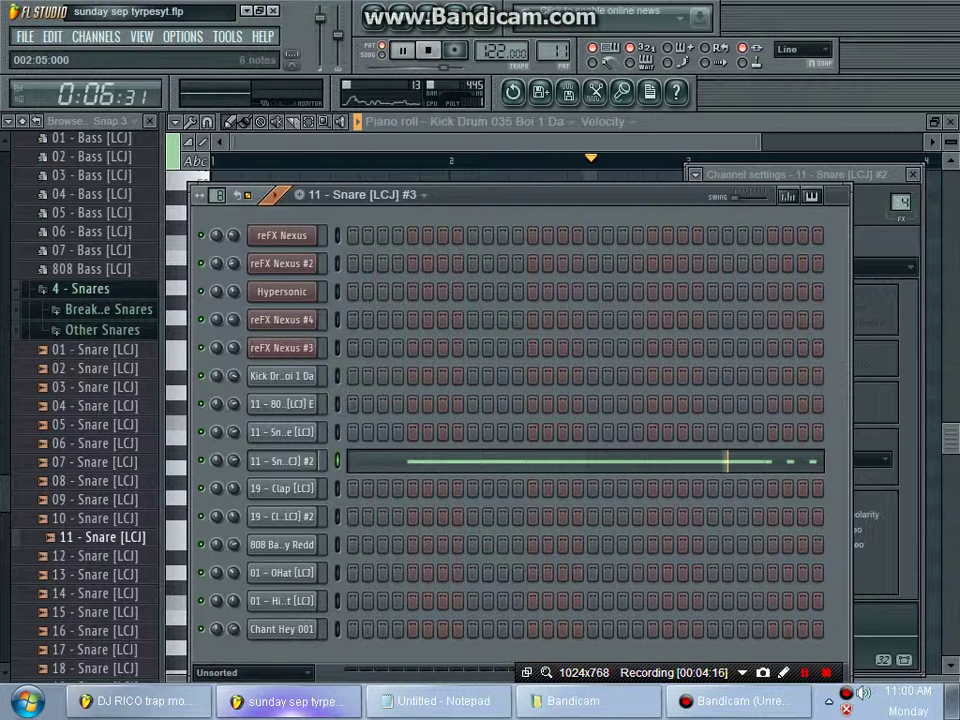
key("F7")
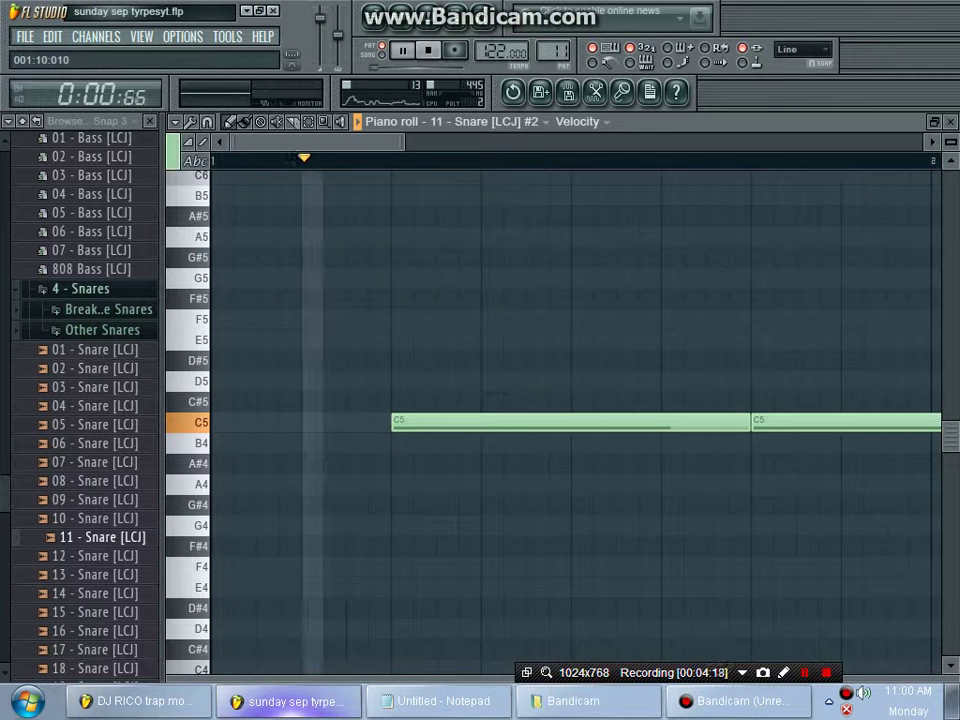
key("Page_Down")
key("Page_Down")
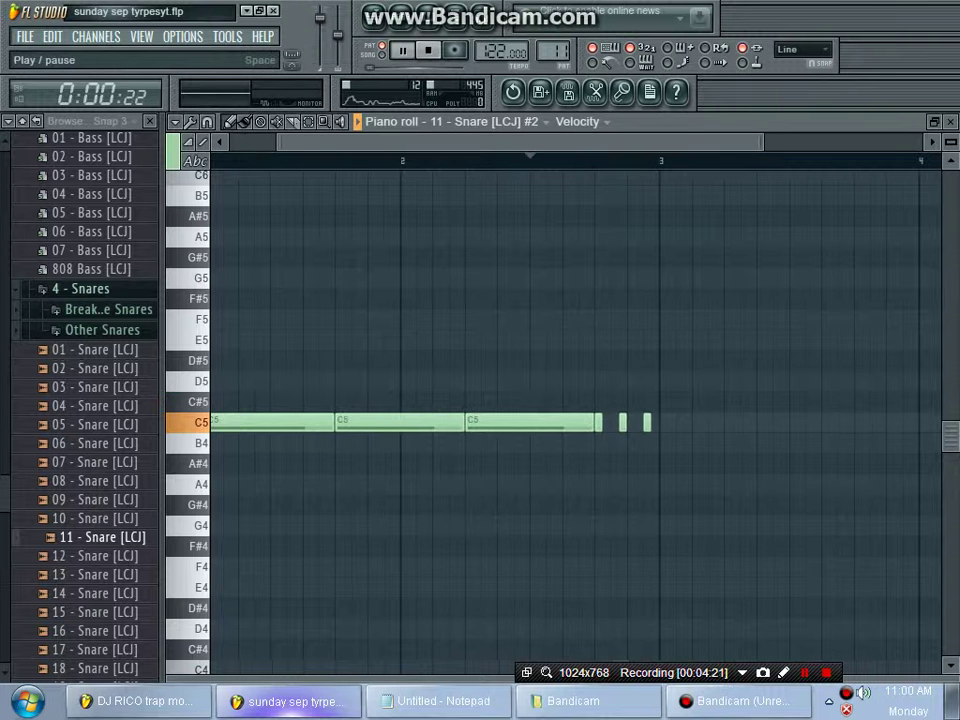
key("space")
key("F6")
- Switch to the 19 - Clap [LCJ] #2 pattern and play it briefly
left_click(365, 195)
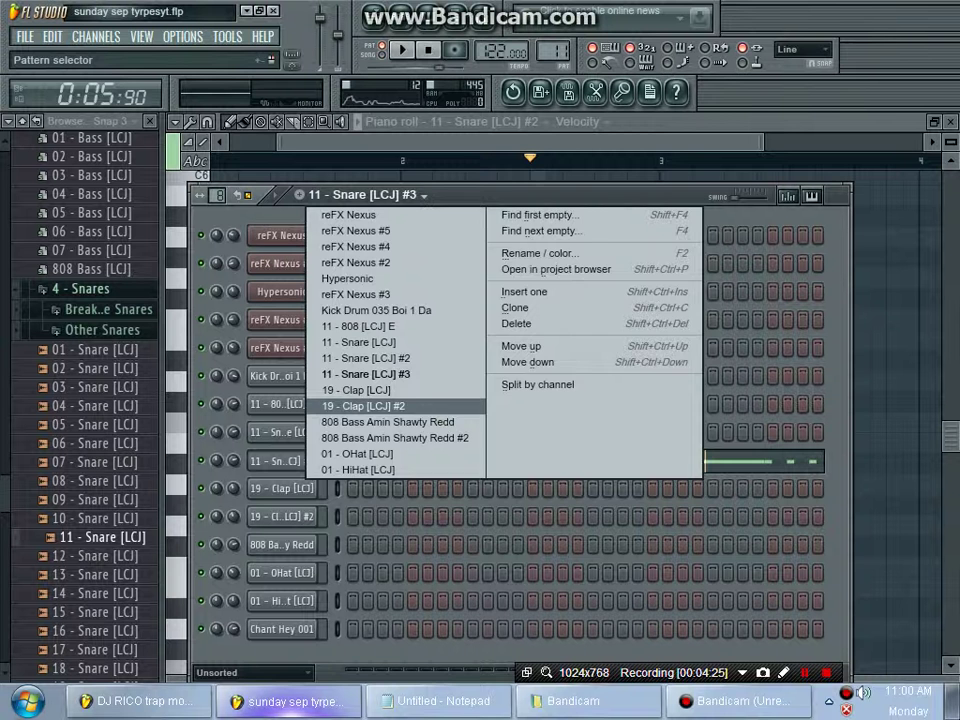
left_click(363, 406)
key("space")
key("space")
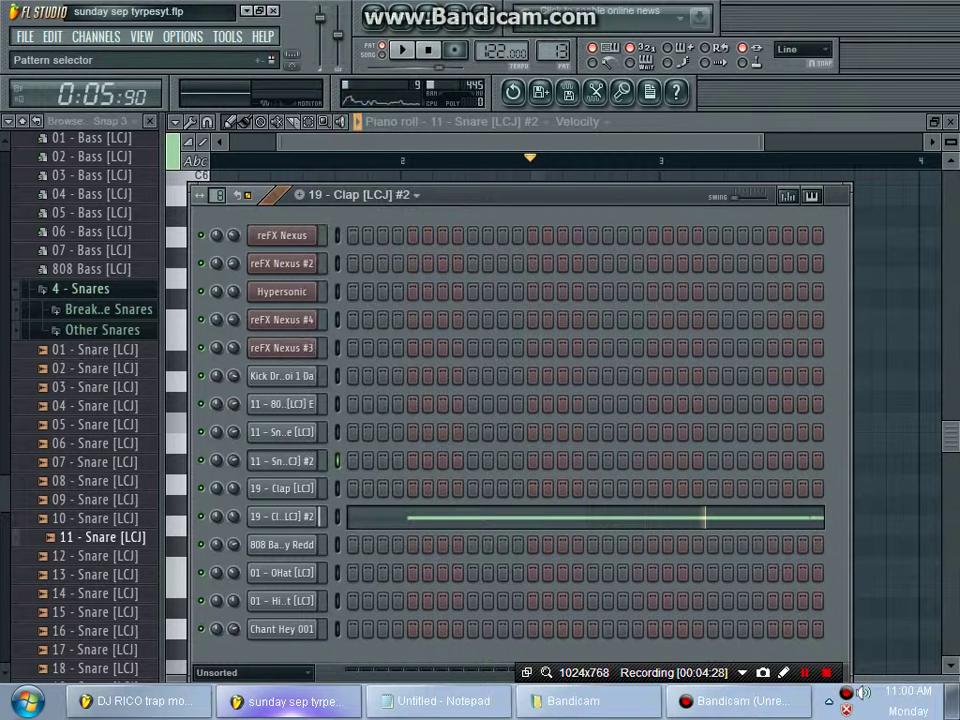
- Switch to the 808 Bass Amin Shawty Redd pattern and open its notes in the piano roll
left_click(360, 195)
left_click(380, 420)
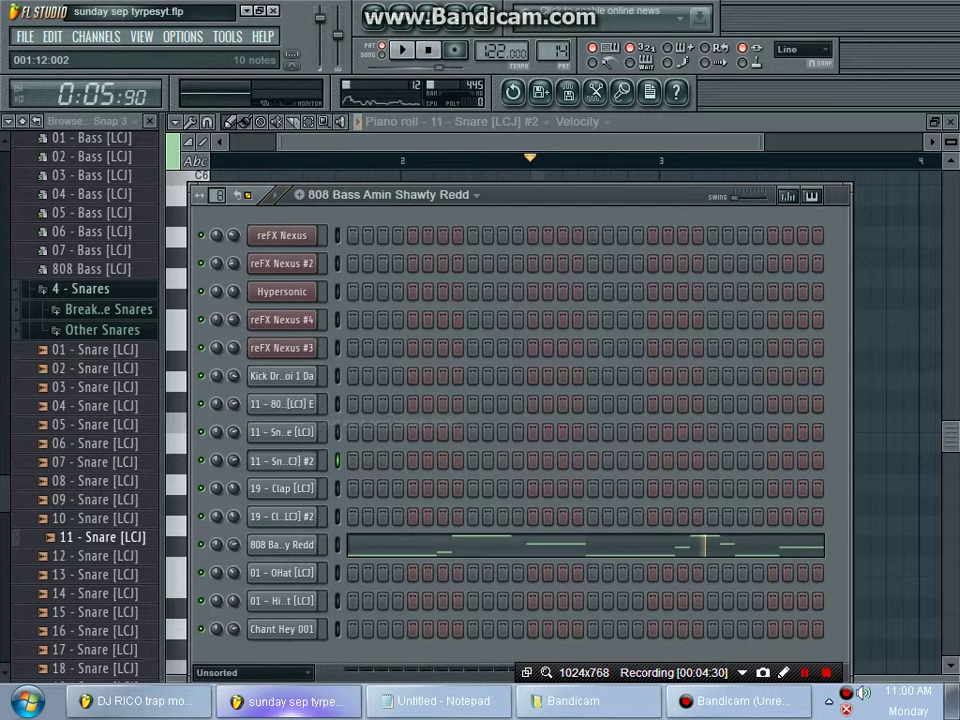
left_click(704, 545)
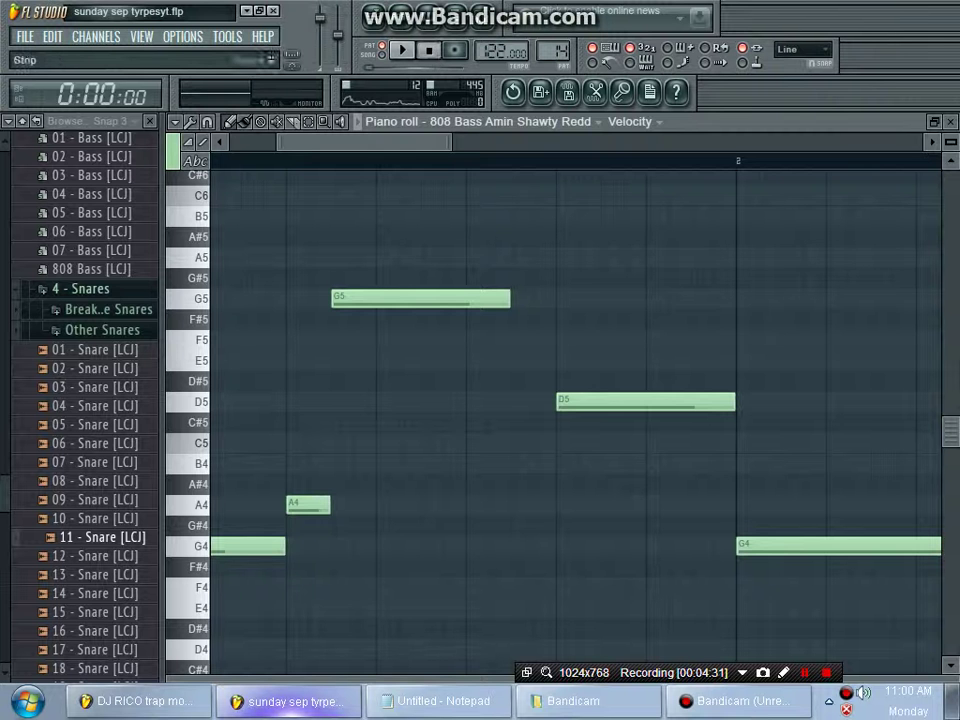
- Play the 808 Bass Amin Shawty Redd pattern and review all of its bass notes in the piano roll
key("space")
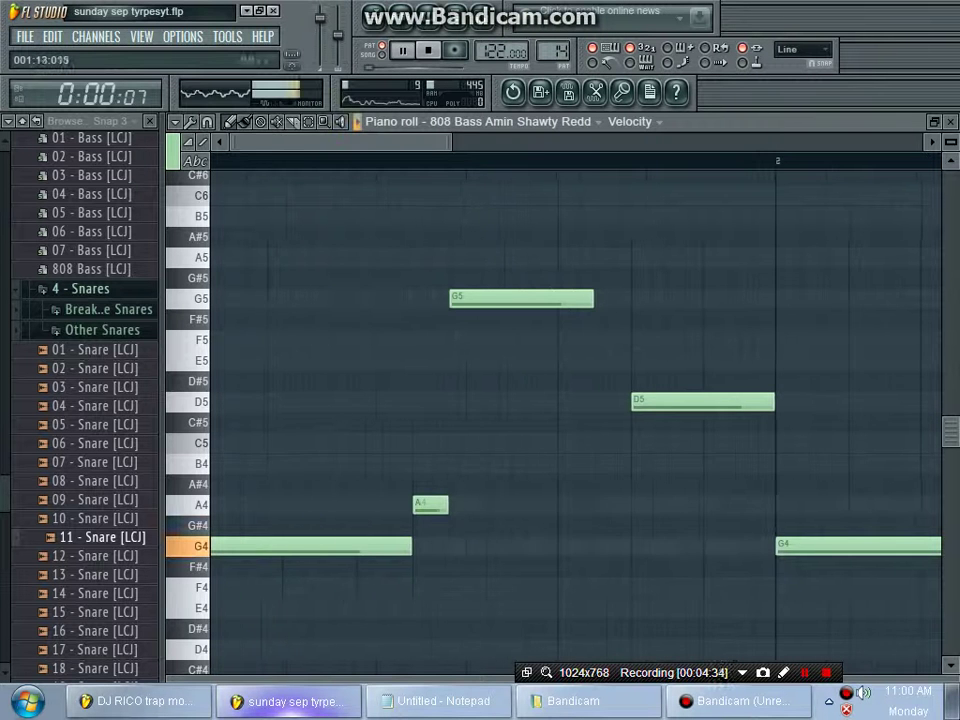
key("Page_Down")
key("Page_Down")
key("Page_Down")
key("Page_Down")
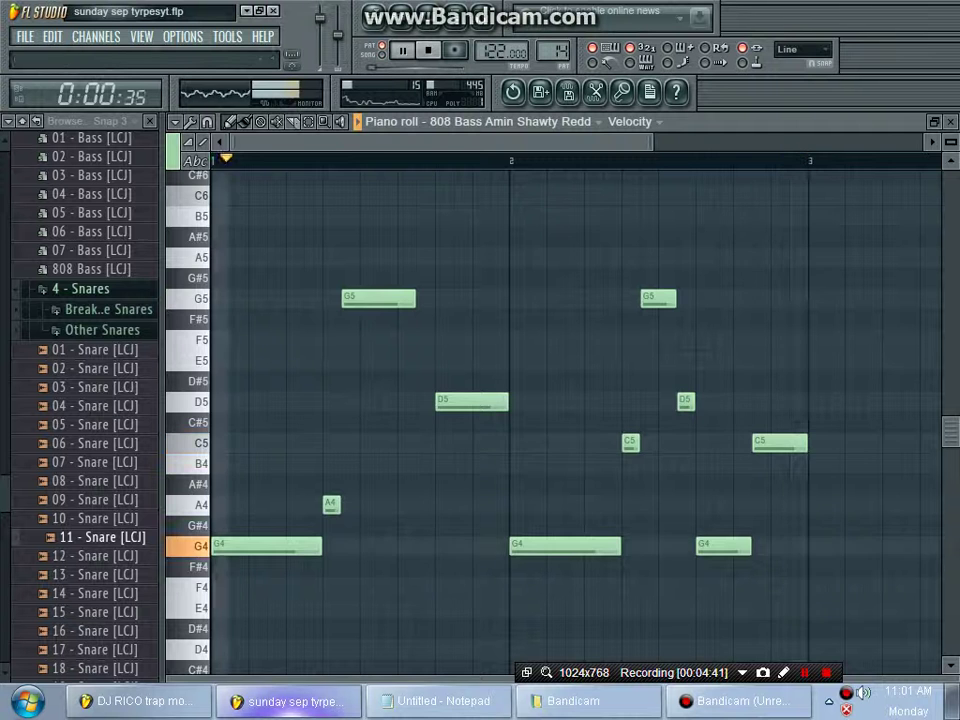
key("space")
- Switch to the 808 Bass Amin Shawty Redd #2 pattern and show its full note sequence in the piano roll
key("F6")
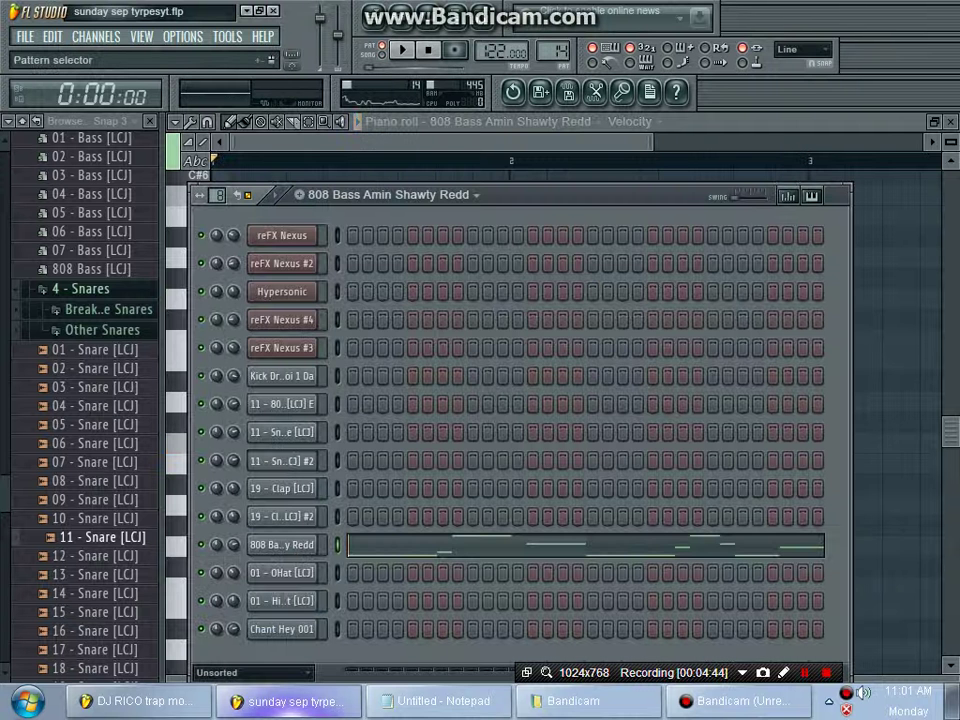
left_click(476, 195)
left_click(385, 437)
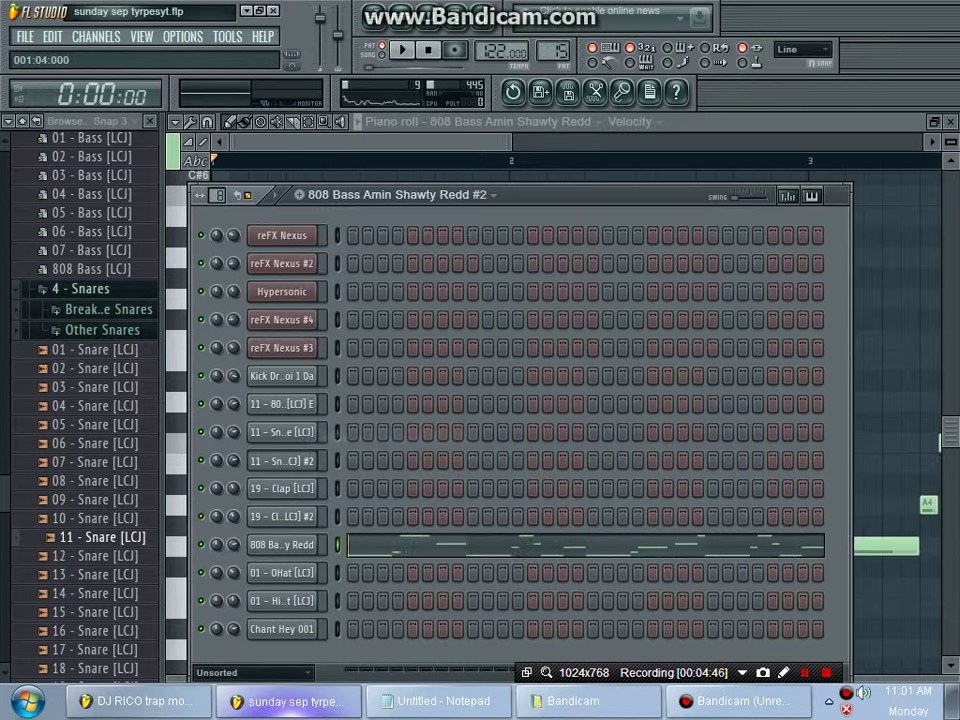
key("F6")
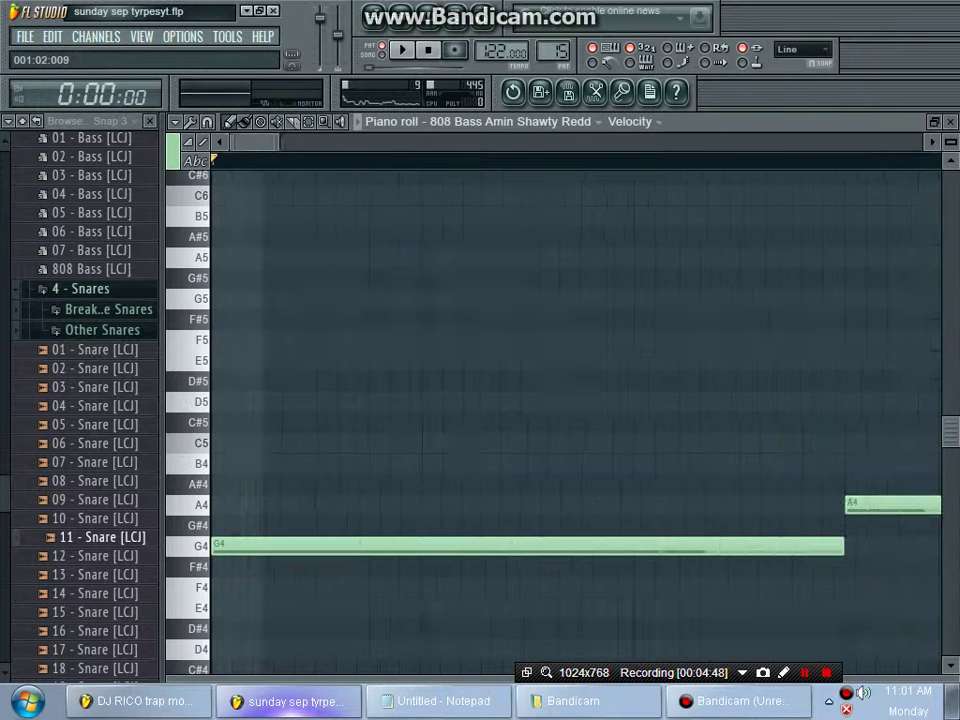
key("Page_Down")
key("Page_Down")
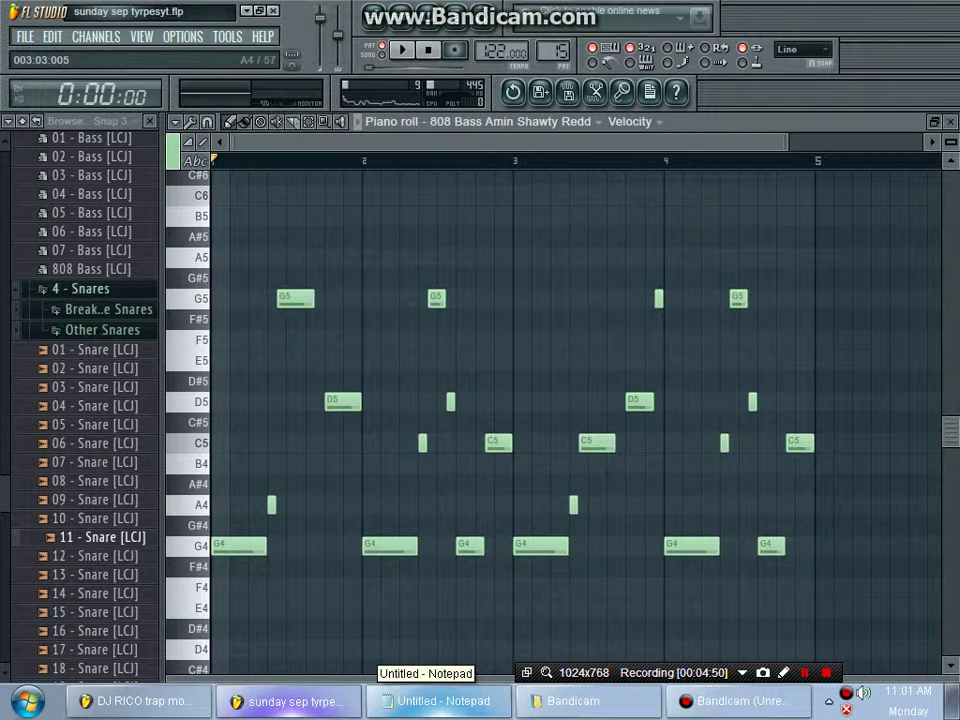
- Add the line "this one is for the hook" to the Notepad note, and return to FL Studio to play the bass pattern
left_click(440, 701)
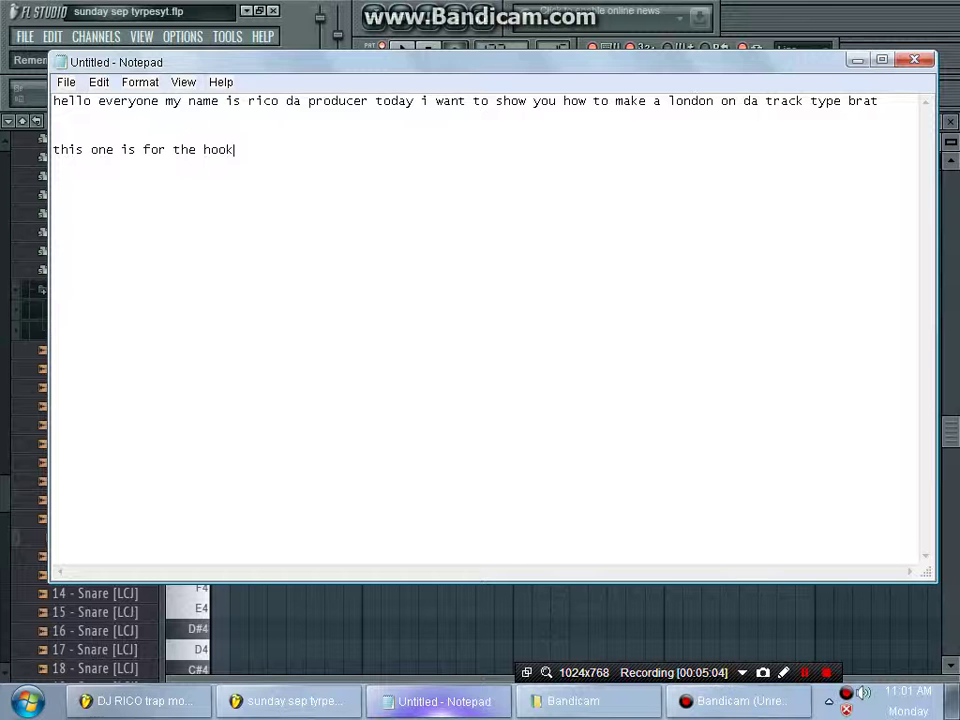
key("alt+Tab")
key("space")
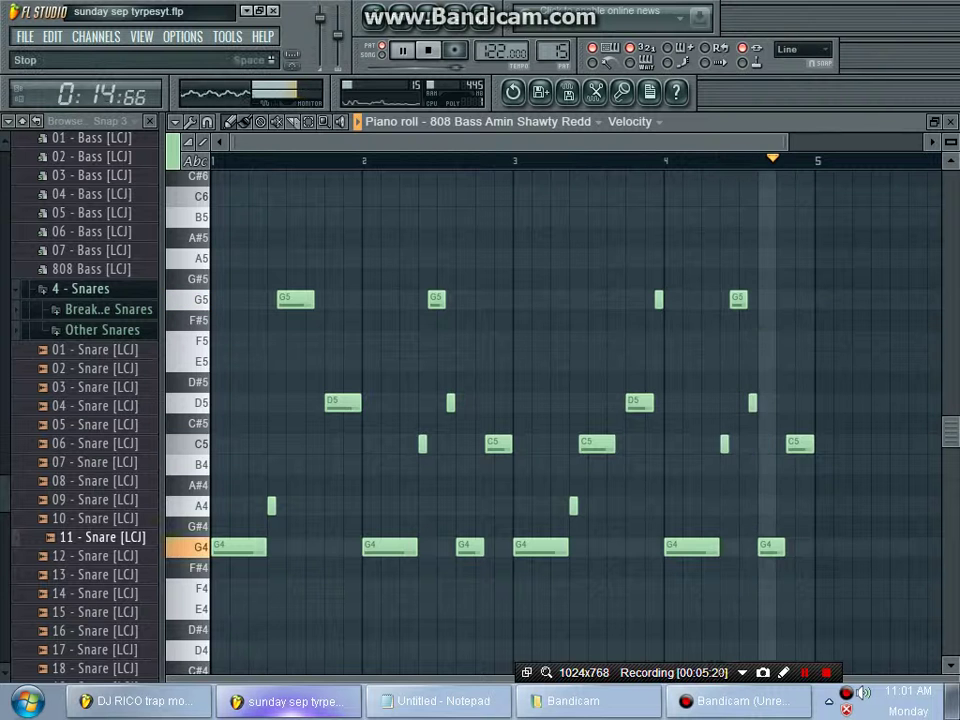
key("space")
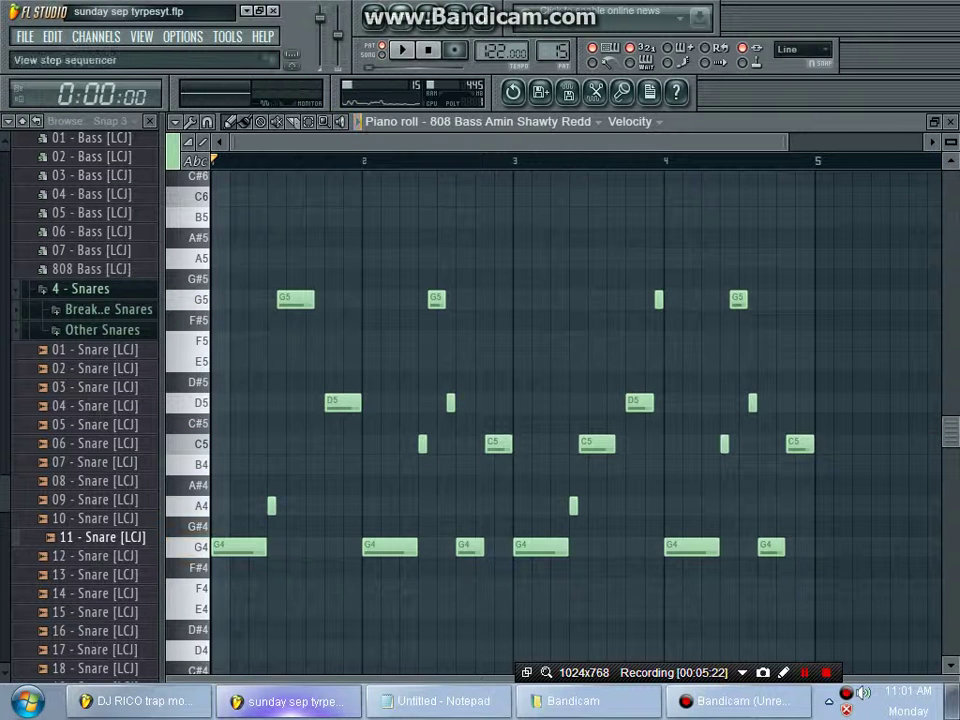
- Switch to the 01 - OHat [LCJ] pattern, play it and review its notes in the piano roll
key("F6")
left_click(400, 194)
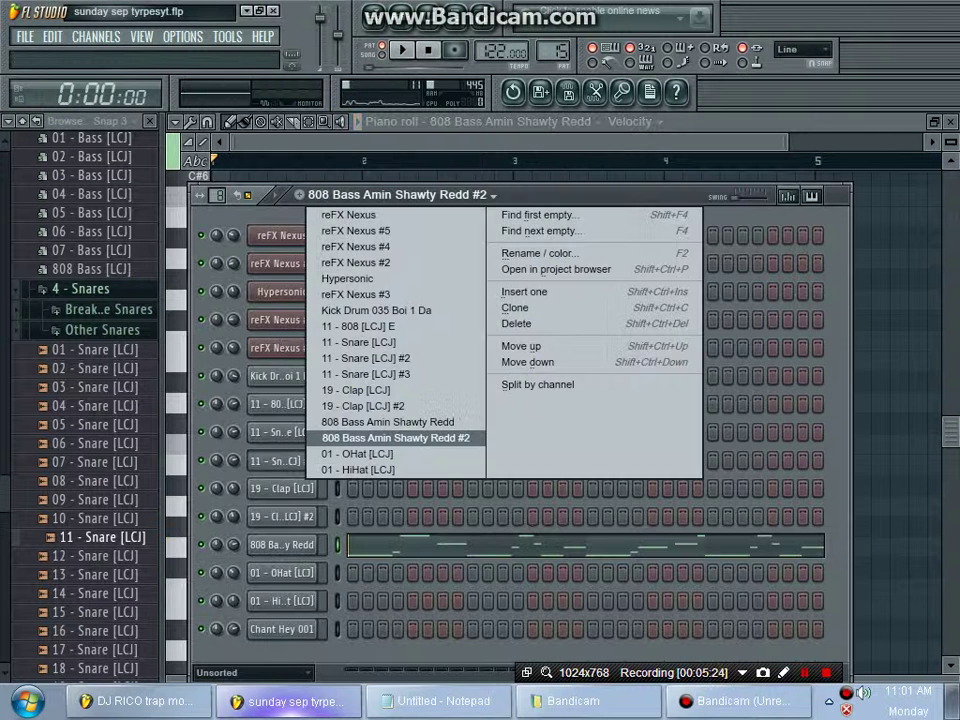
left_click(380, 454)
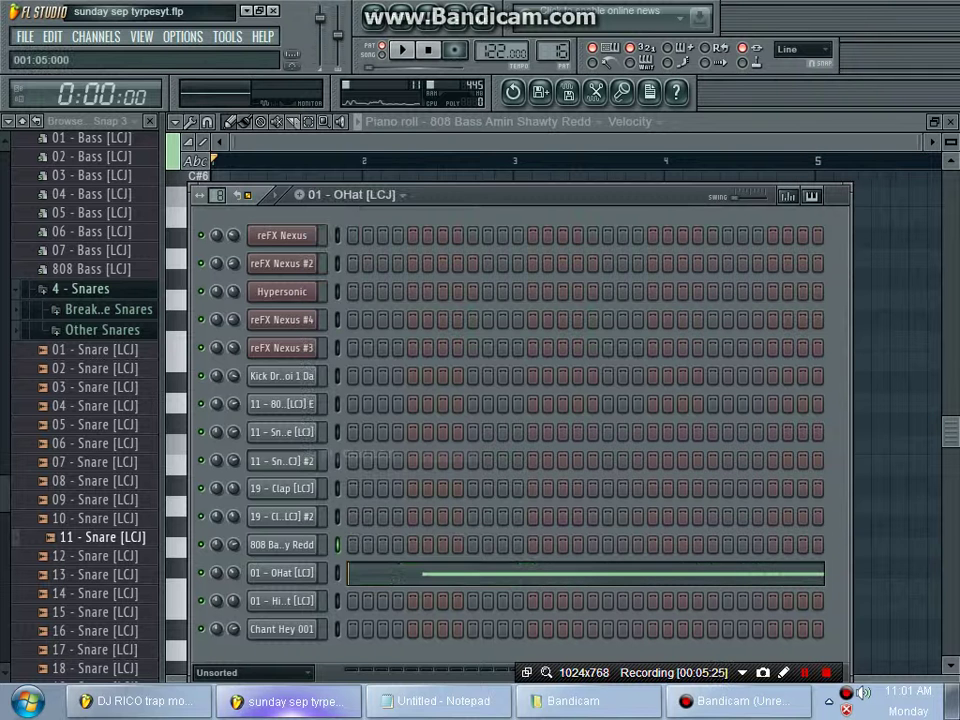
left_click(401, 49)
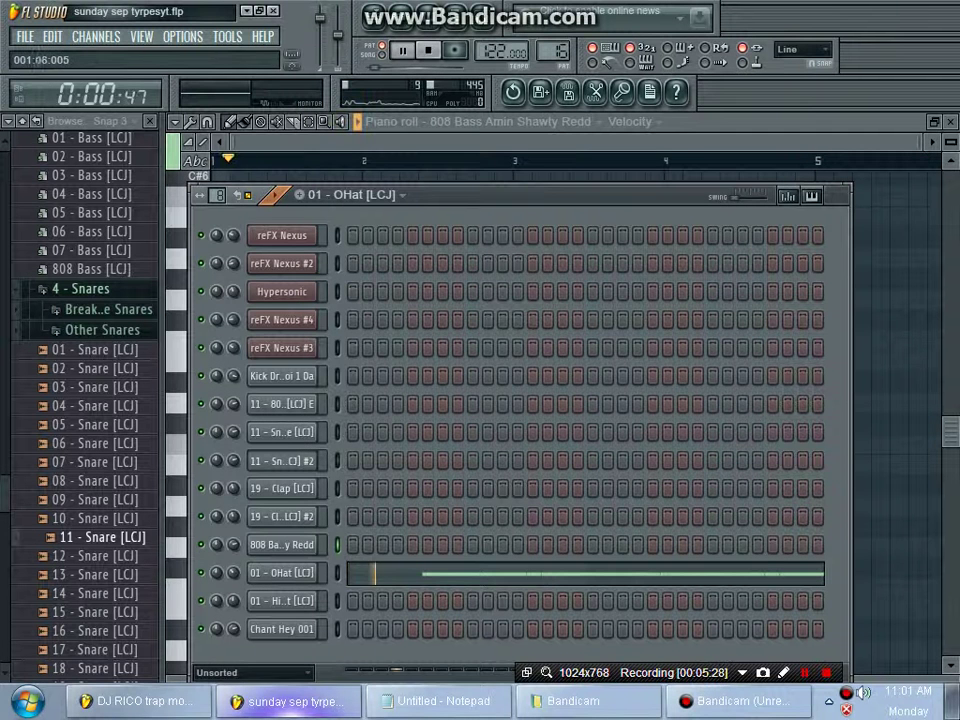
key("F7")
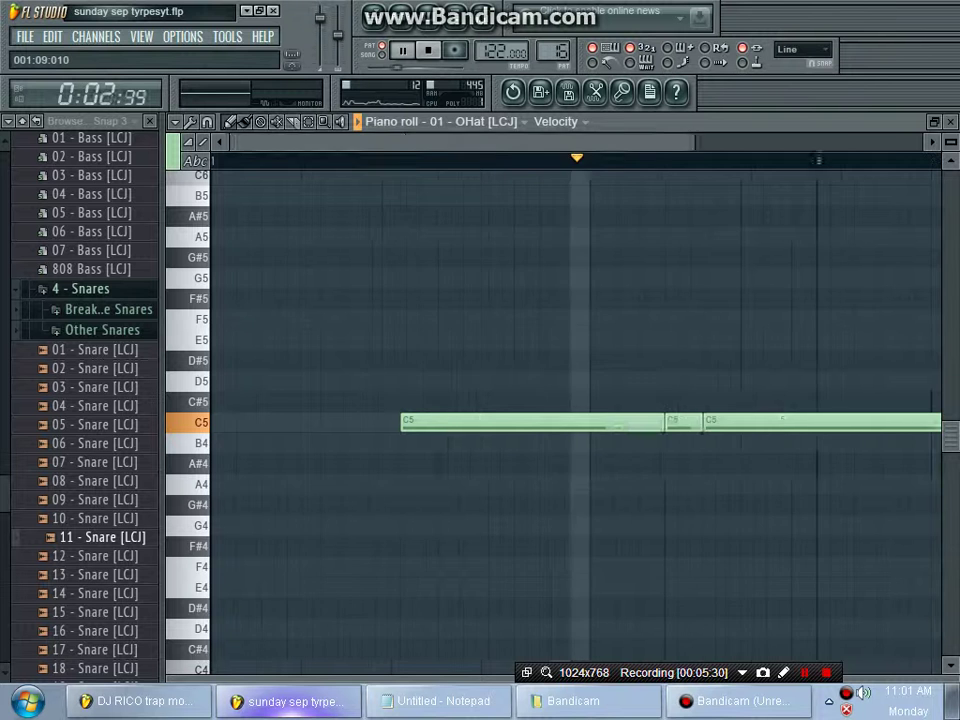
key("Page_Down")
key("Page_Down")
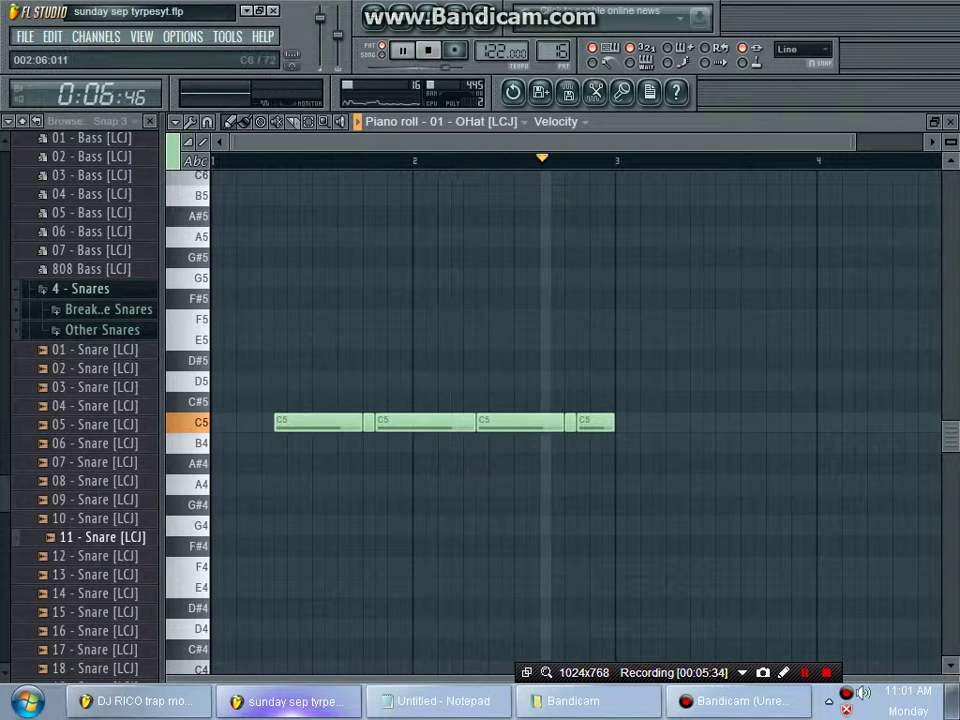
key("space")
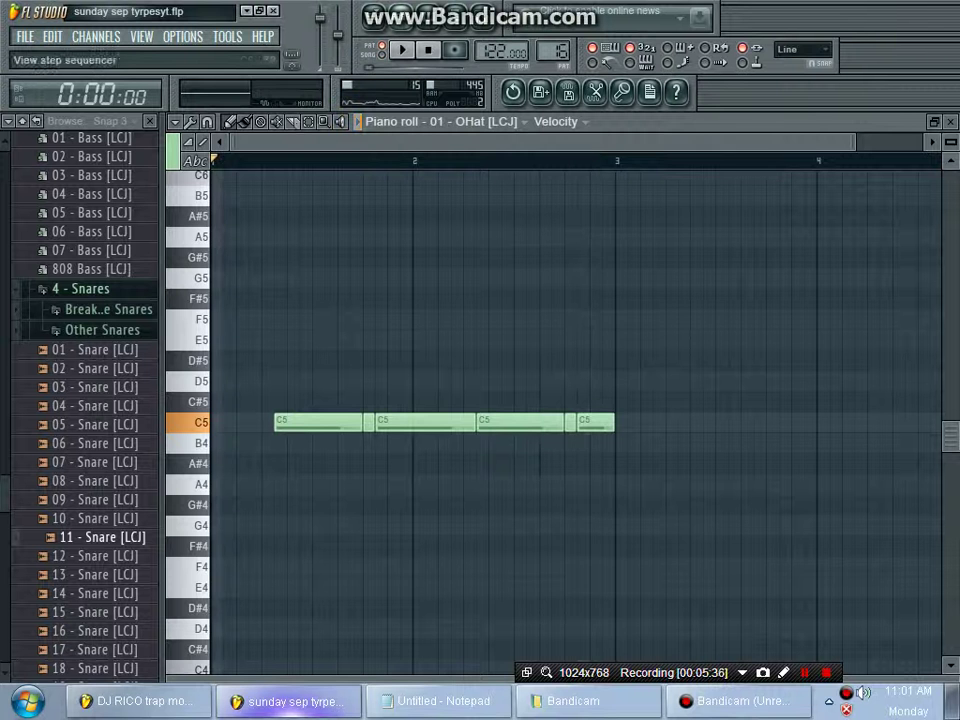
- Switch to the 01 - HiHat [LCJ] pattern and play it while viewing its full note sequence in the piano roll
key("F6")
left_click(353, 194)
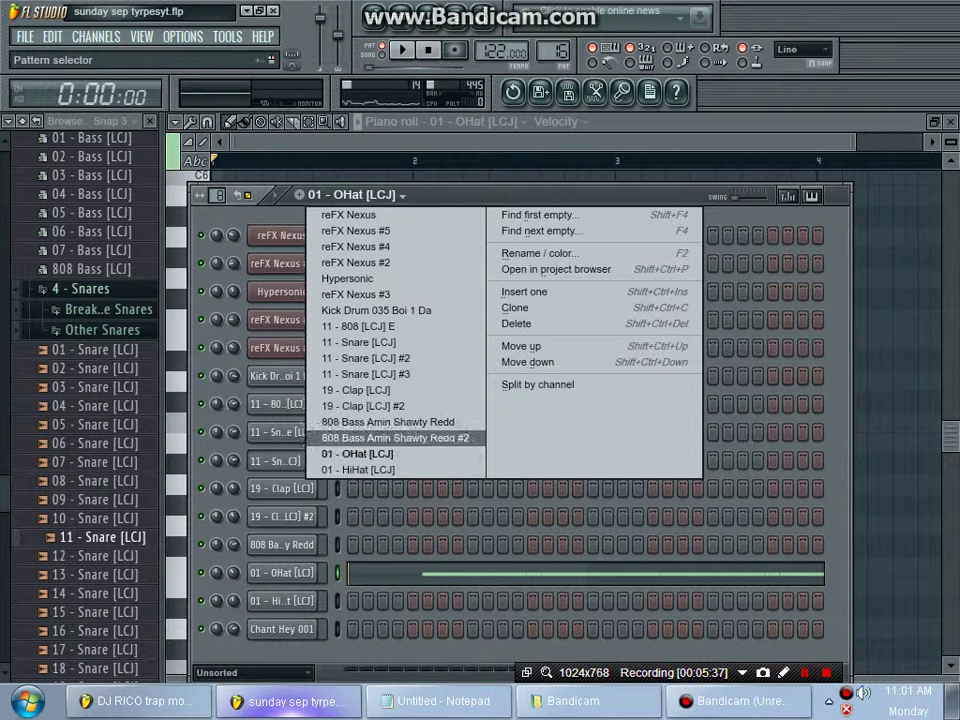
left_click(350, 467)
key("F7")
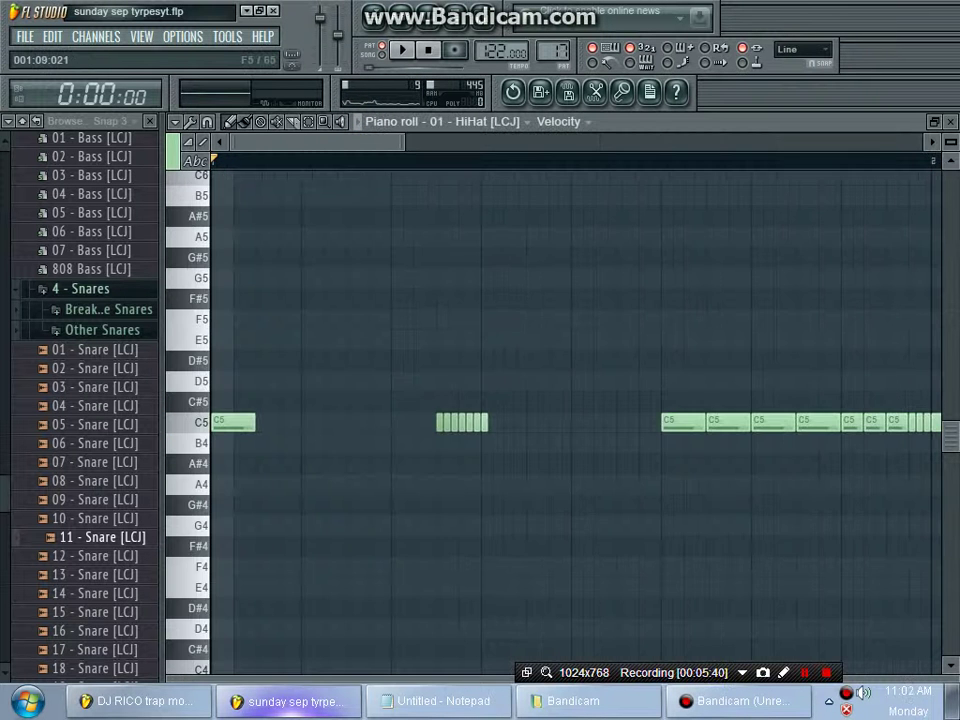
key("space")
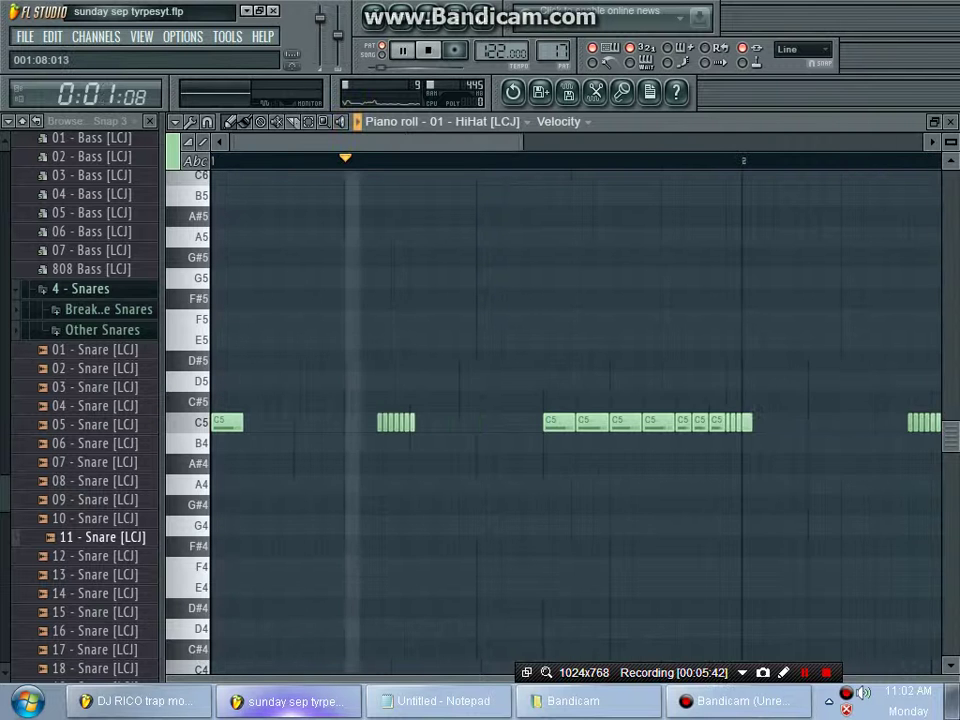
key("Page_Down")
key("Page_Down")
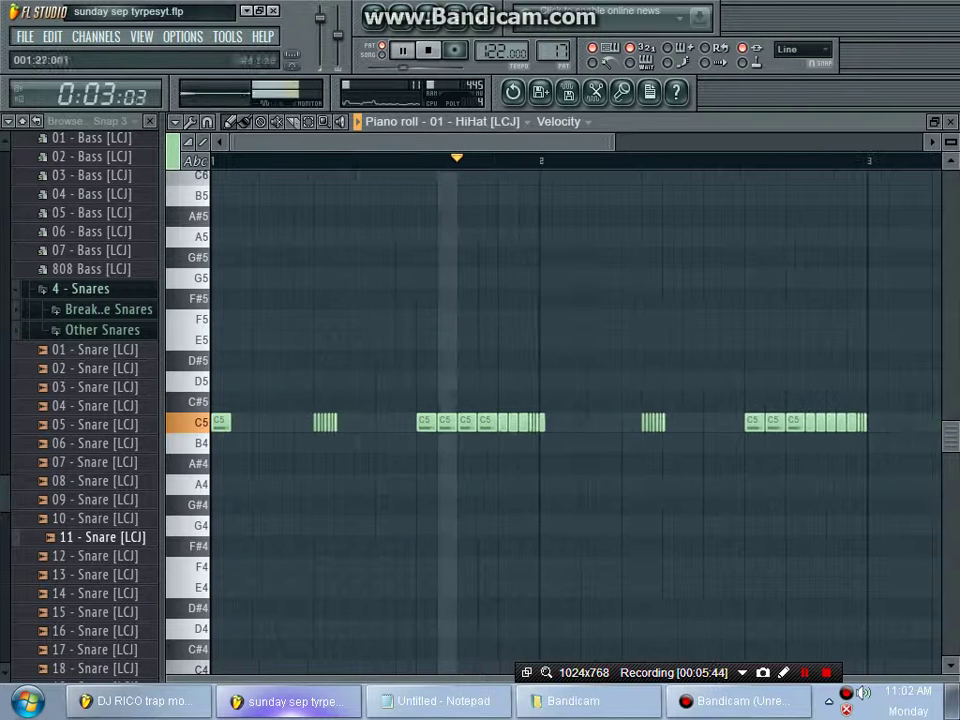
- Expand the velocity lane to examine the hi-hat rolls' velocities, collapse it again and stop playback
left_click_drag(560, 680, 560, 480)
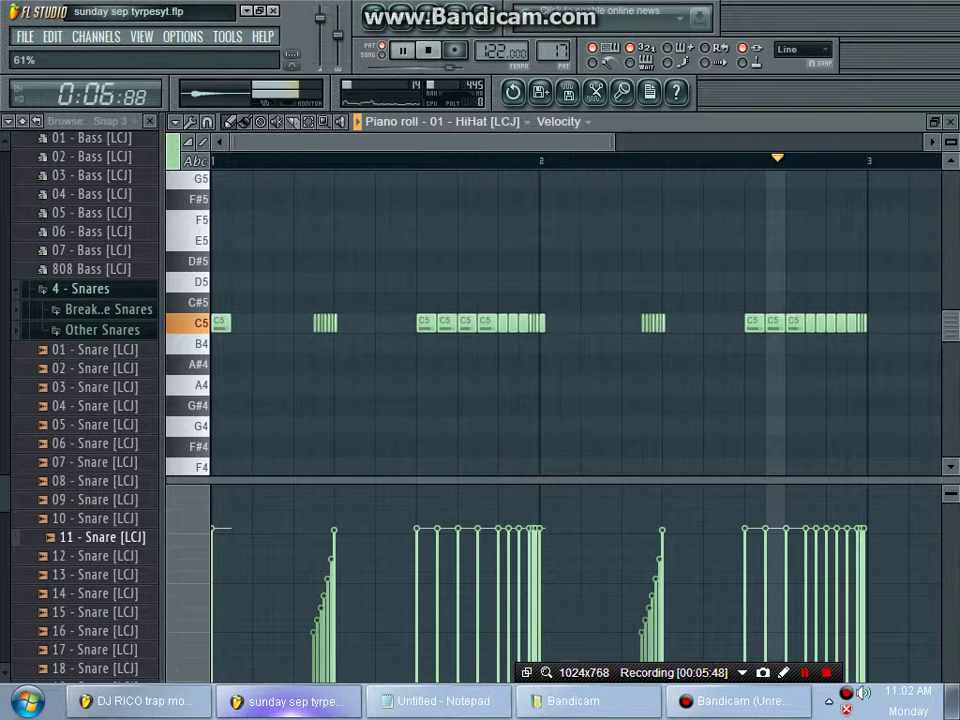
left_click_drag(560, 480, 560, 680)
left_click(428, 49)
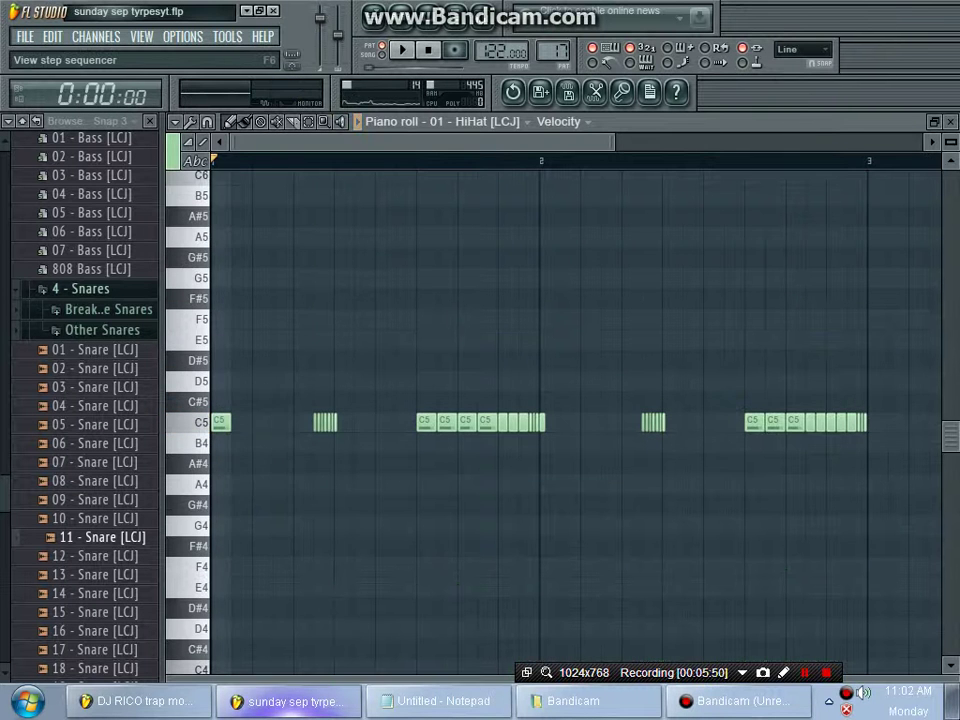
- Show the full song arrangement in the Playlist and move the playback position to about bar 26
key("F5")
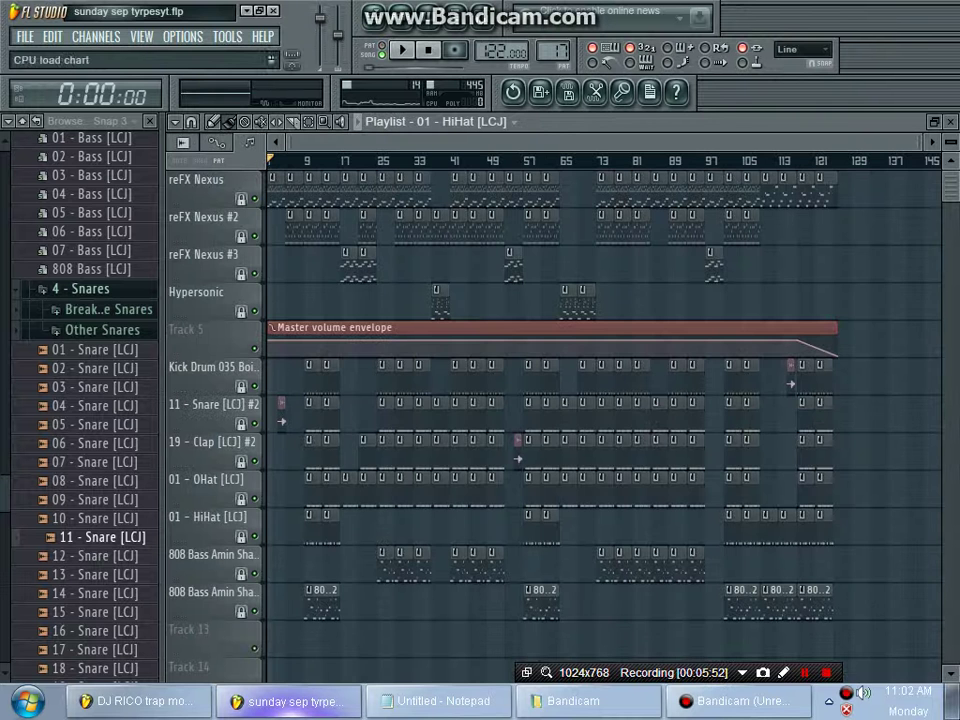
left_click_drag(368, 160, 388, 160)
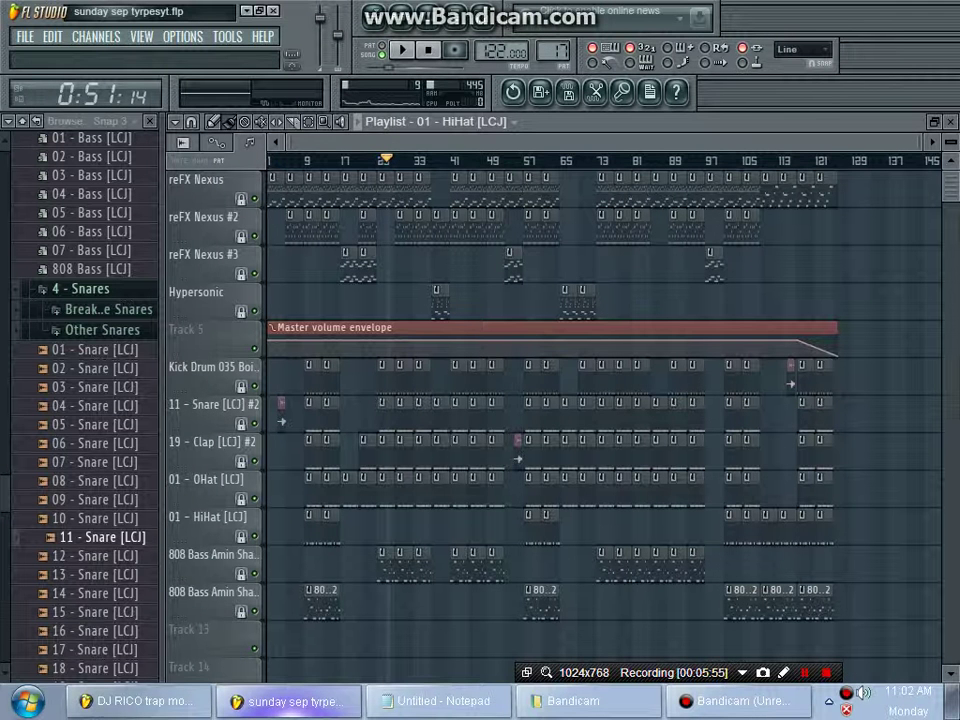
- Uncover the desktop icons and play the exported sunday sep tyrpesyt track with Windows Media Player
left_click(245, 10)
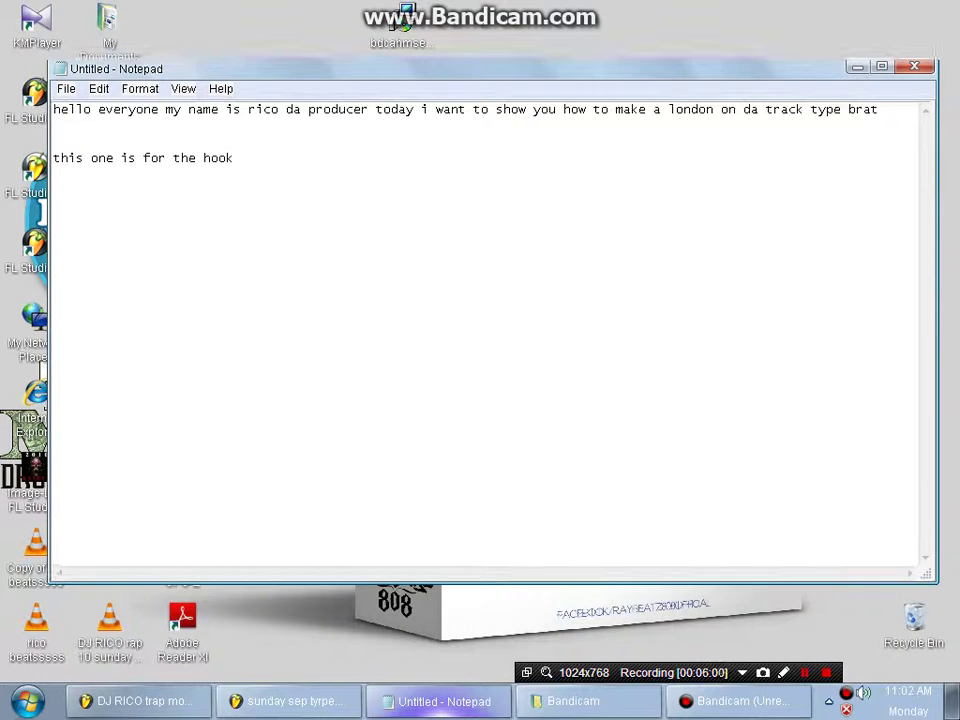
left_click_drag(300, 86, 668, 315)
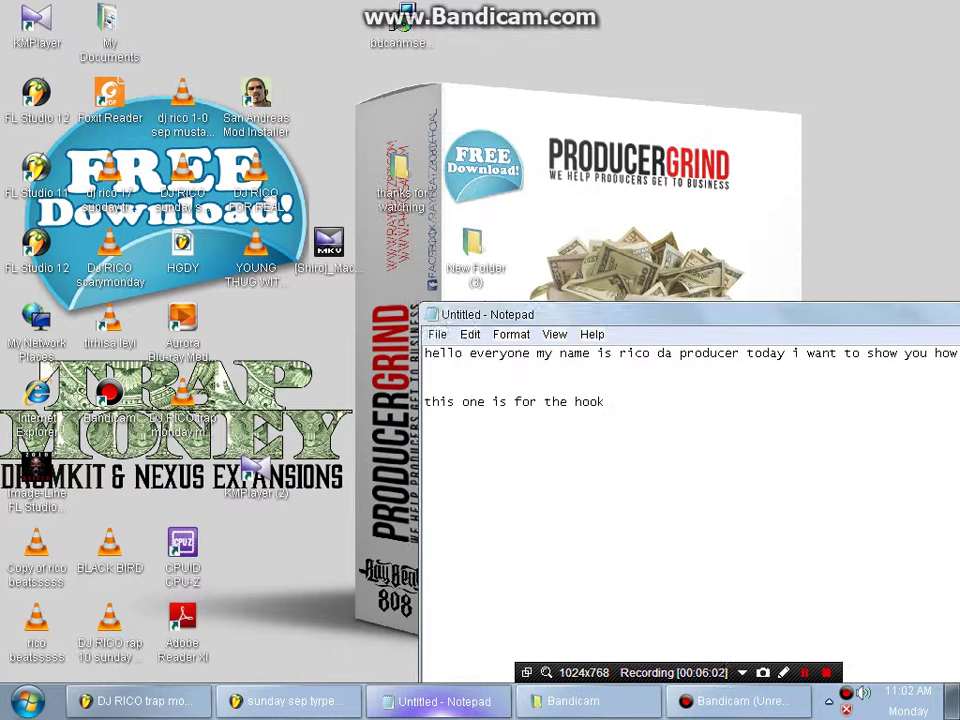
left_click_drag(133, 159, 259, 246)
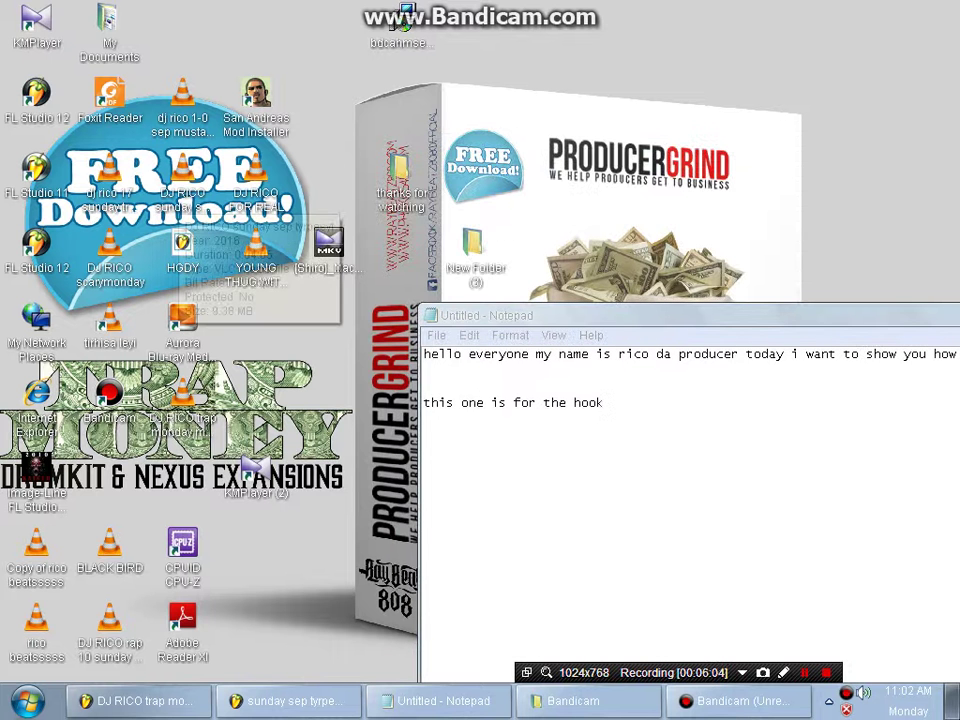
left_click(182, 170)
right_click(184, 193)
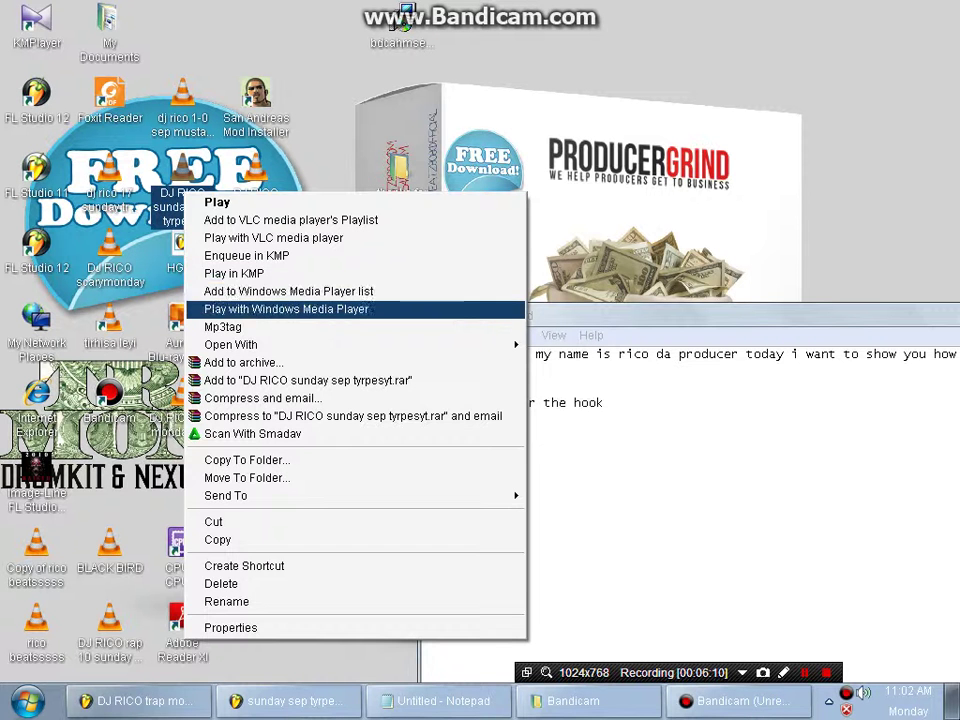
left_click(286, 309)
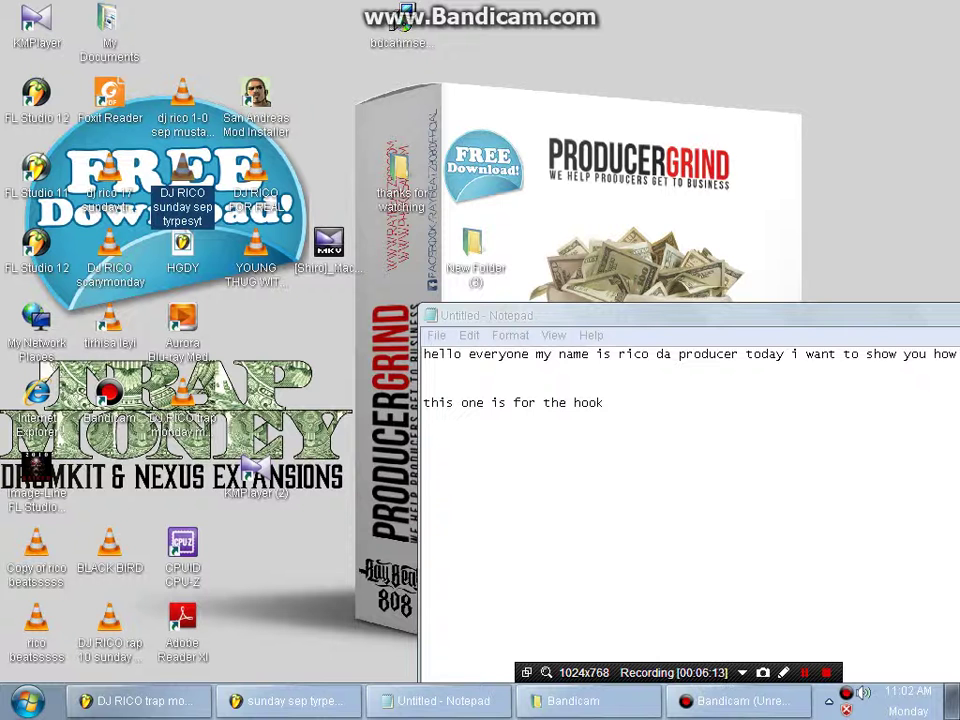
- Move the Notepad window toward the desktop's centre and add the line "waitt...." below the hook note
left_click_drag(560, 315, 346, 152)
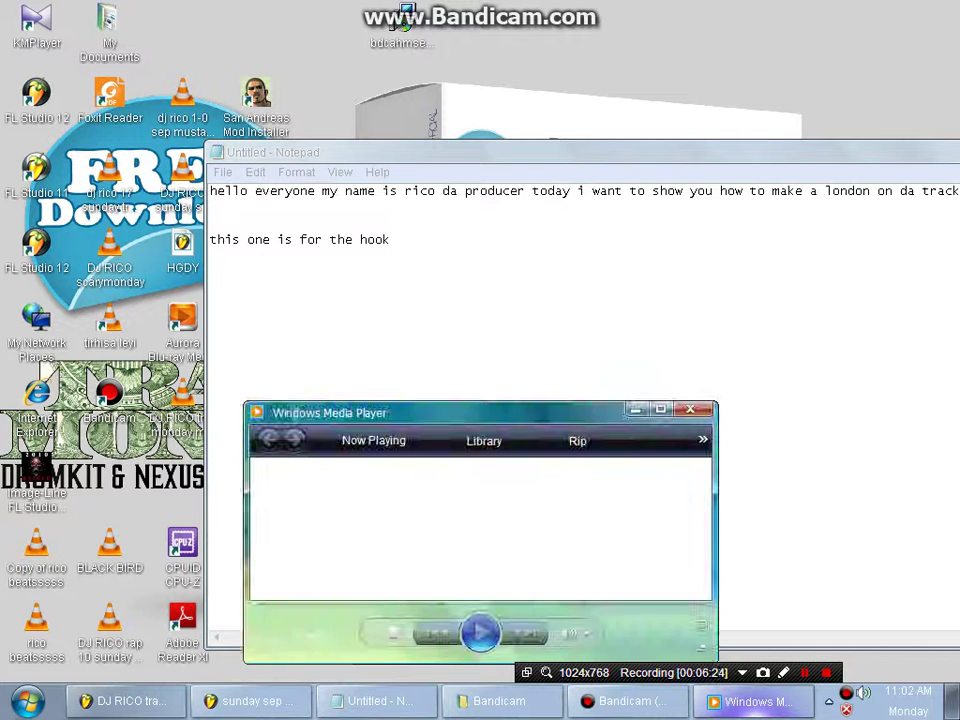
key("alt+Tab")
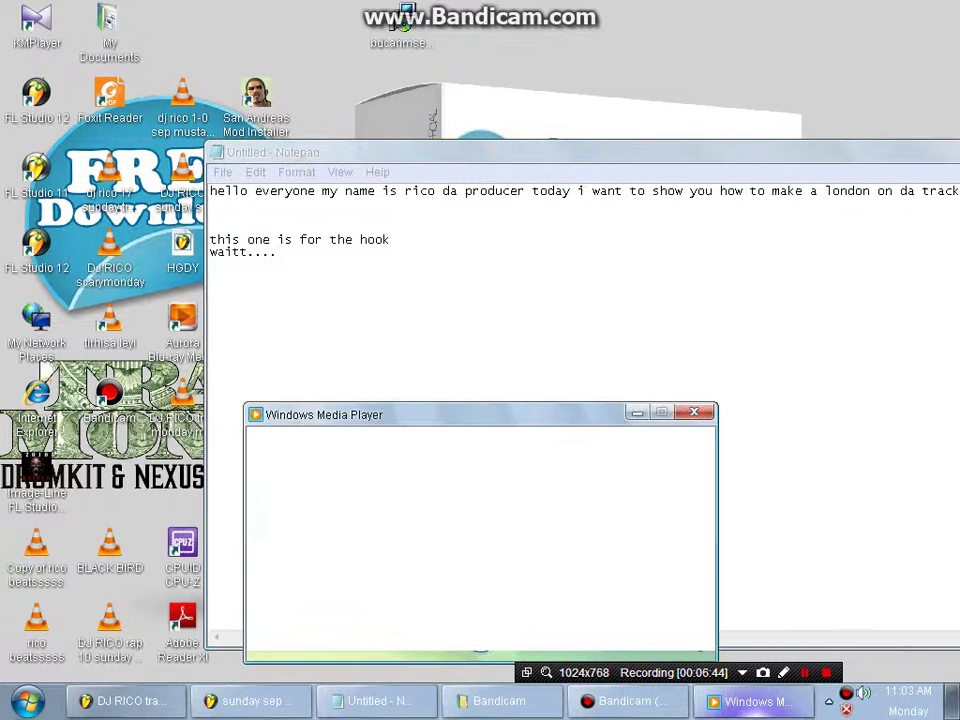
left_click(375, 701)
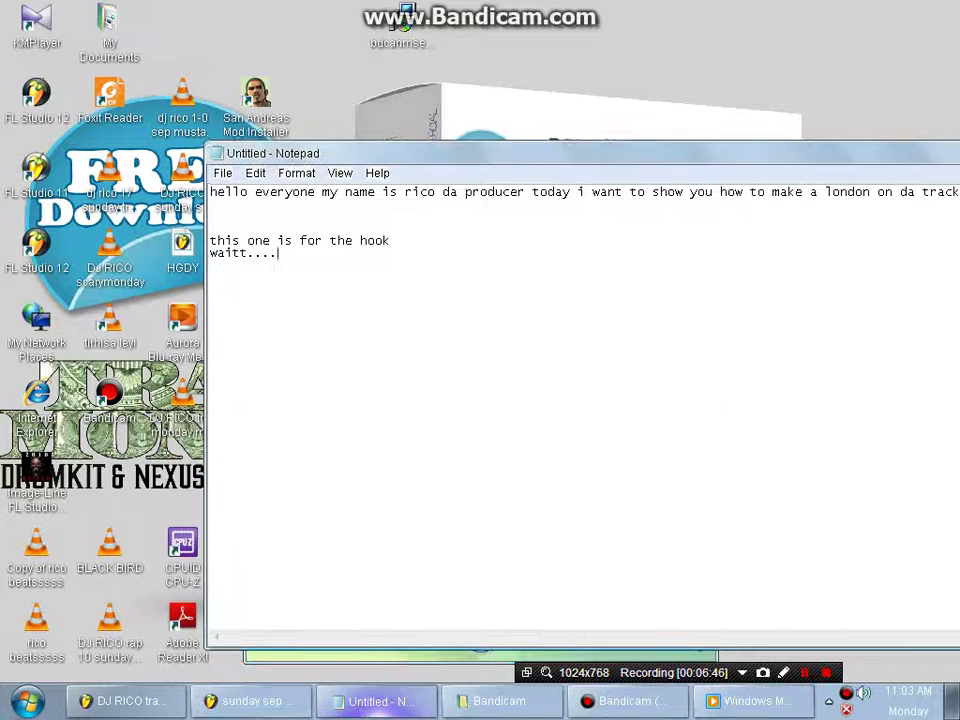
- Move the Notepad window off the desktop icons and select the exported sunday sep tyrpesyt track
left_click_drag(400, 152, 632, 152)
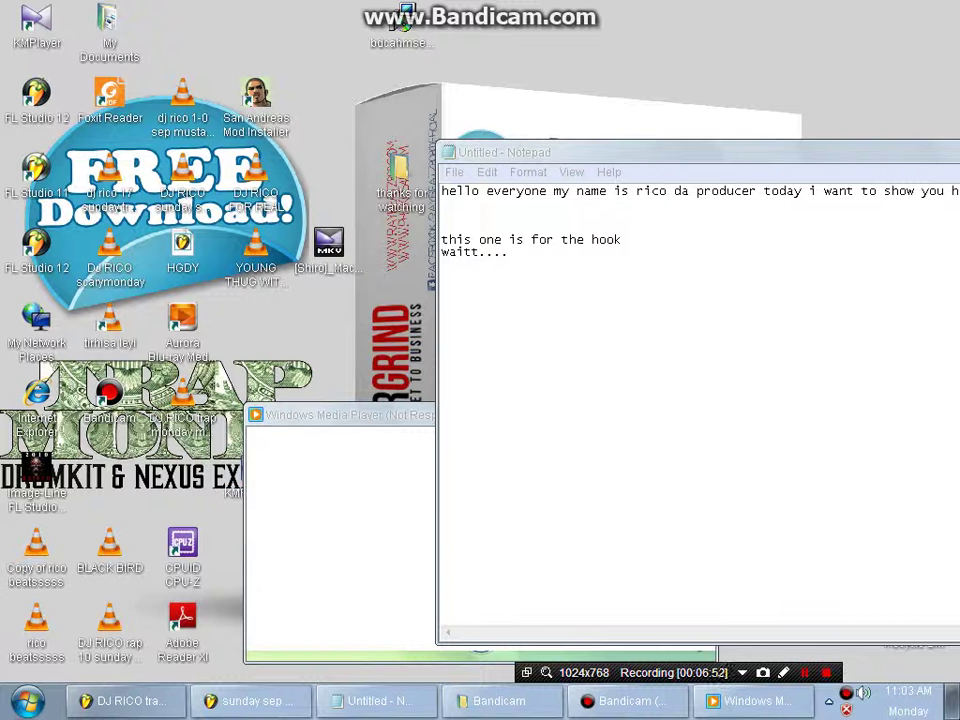
left_click(182, 185)
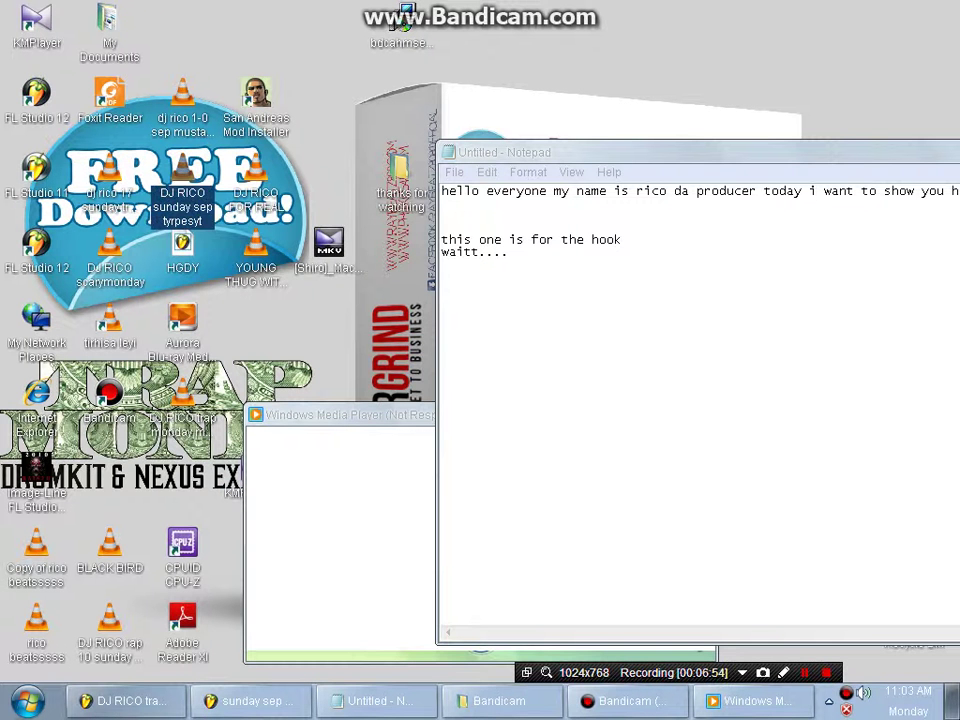
mouse_move(182, 175)
left_mouse_down()
mouse_move(150, 140)
mouse_move(208, 165)
mouse_move(160, 150)
mouse_move(182, 175)
left_mouse_up()
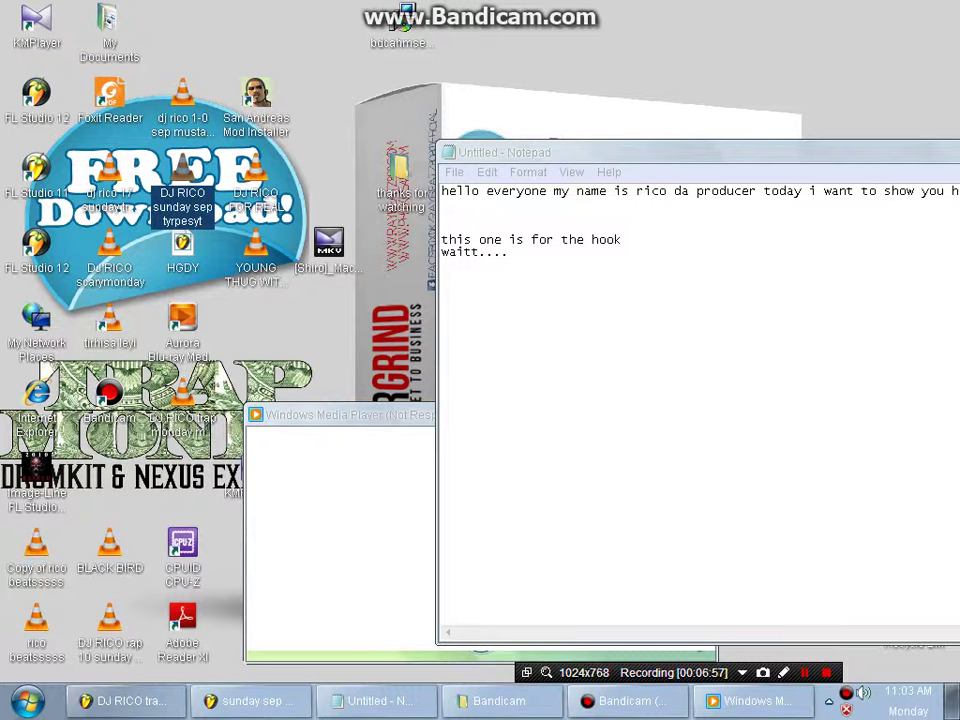